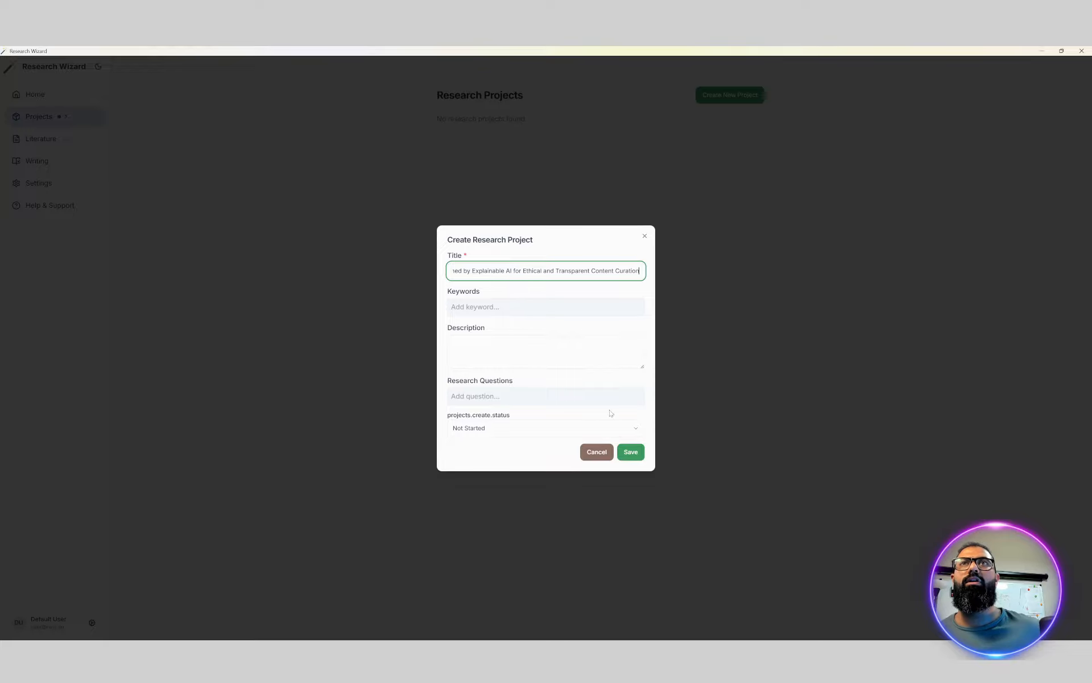
Save the new DAO research project and have AI generate its keywords and research questions
{"action": "left_click", "coordinate": [630, 453]}
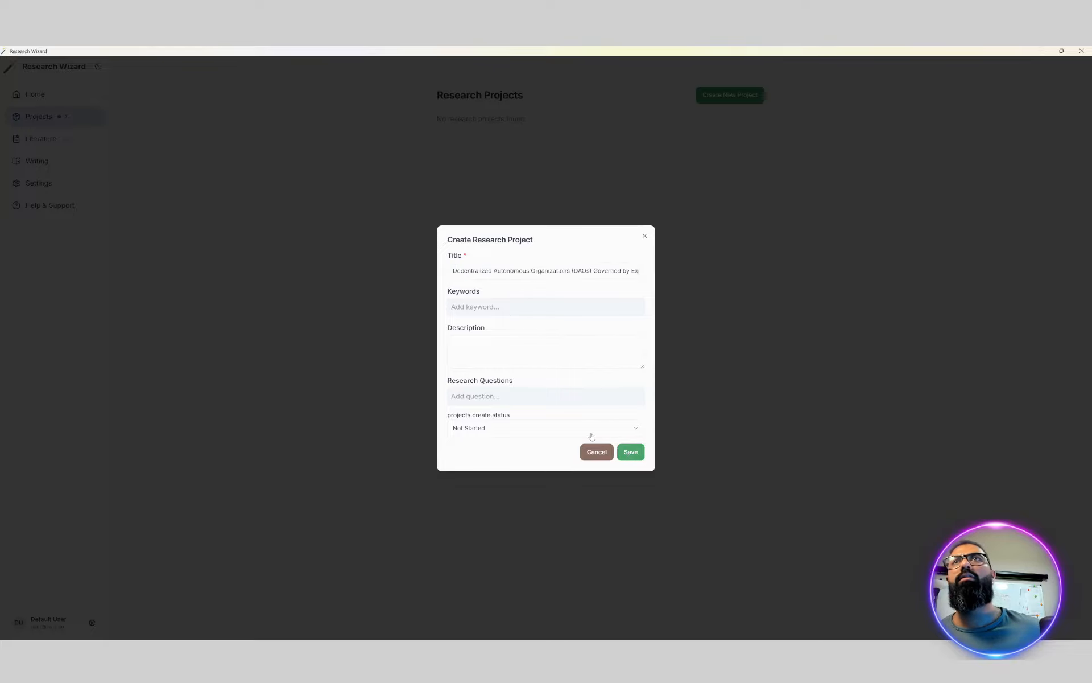
{"action": "left_click", "coordinate": [495, 158]}
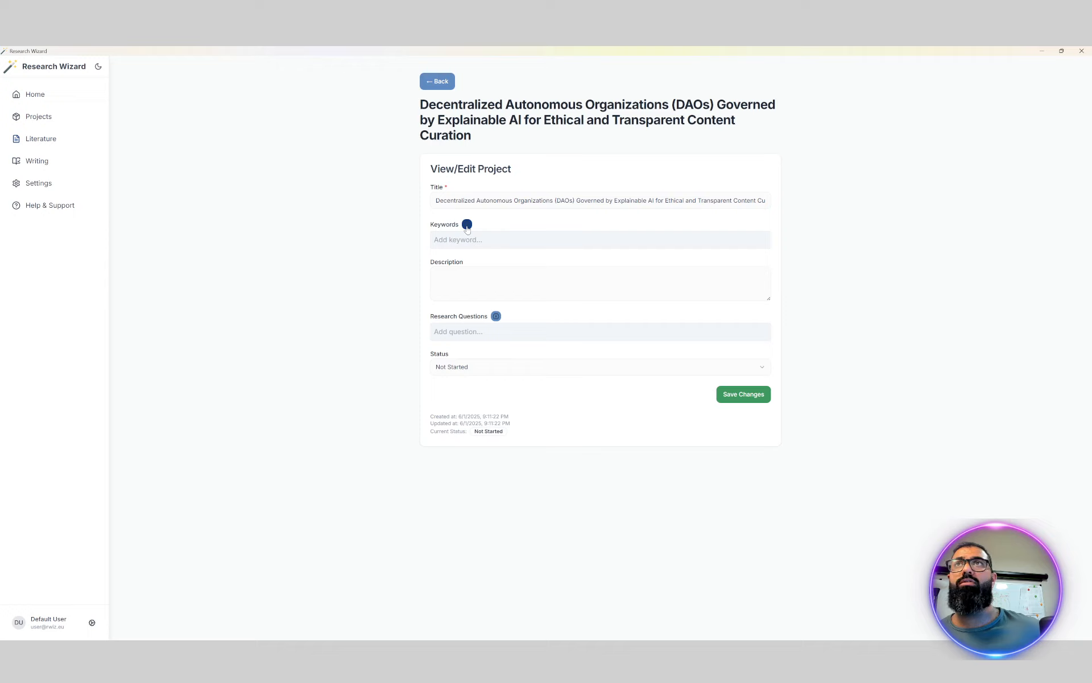
{"action": "left_click", "coordinate": [466, 225]}
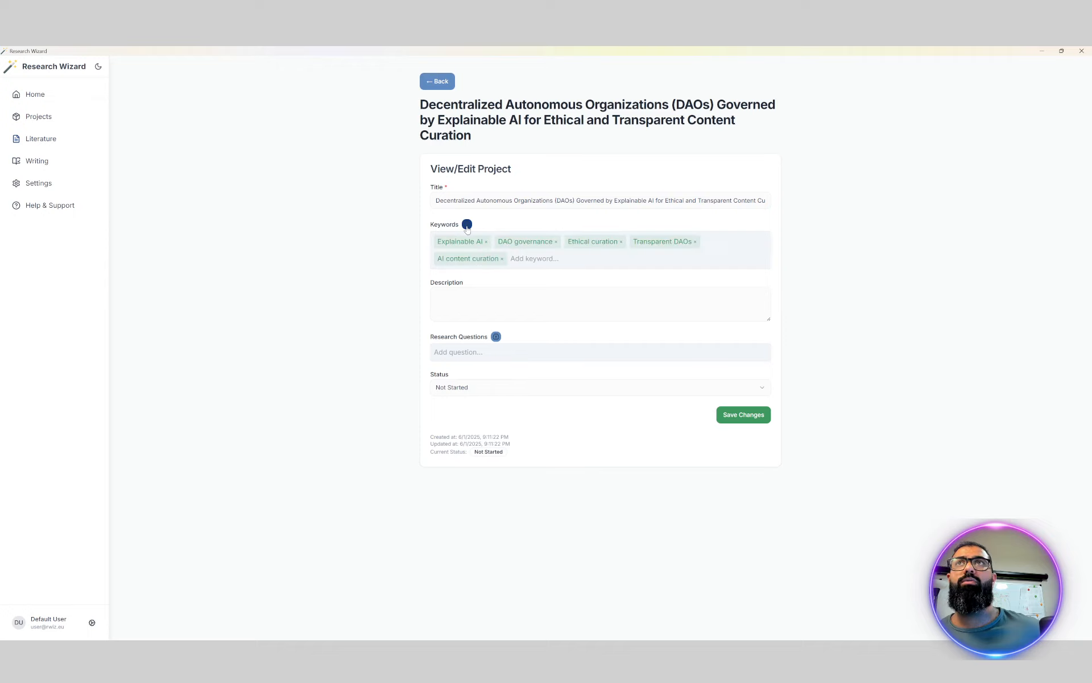
{"action": "left_click", "coordinate": [495, 337]}
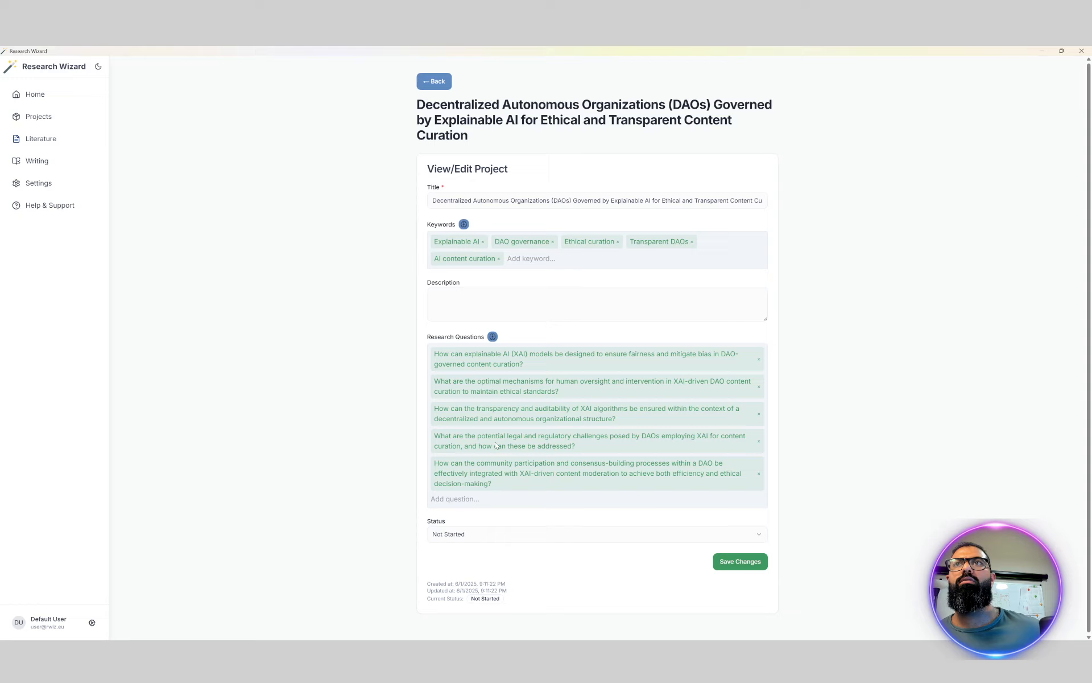
Set the project's status to Data Collection and save the changes
{"action": "left_click", "coordinate": [480, 535]}
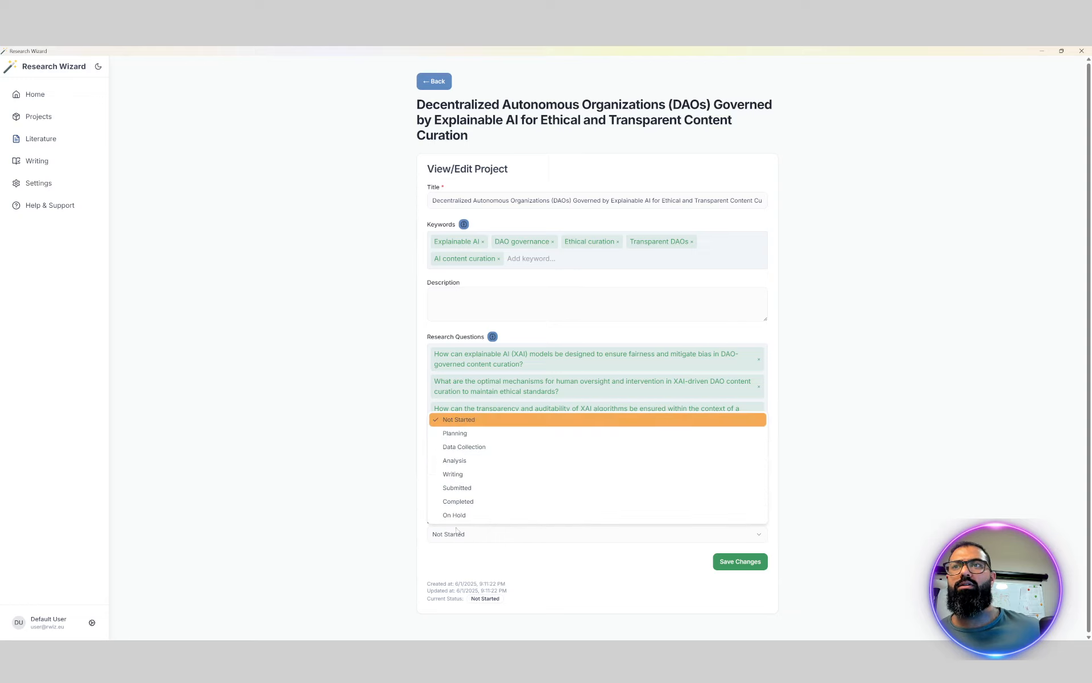
{"action": "left_click", "coordinate": [448, 446]}
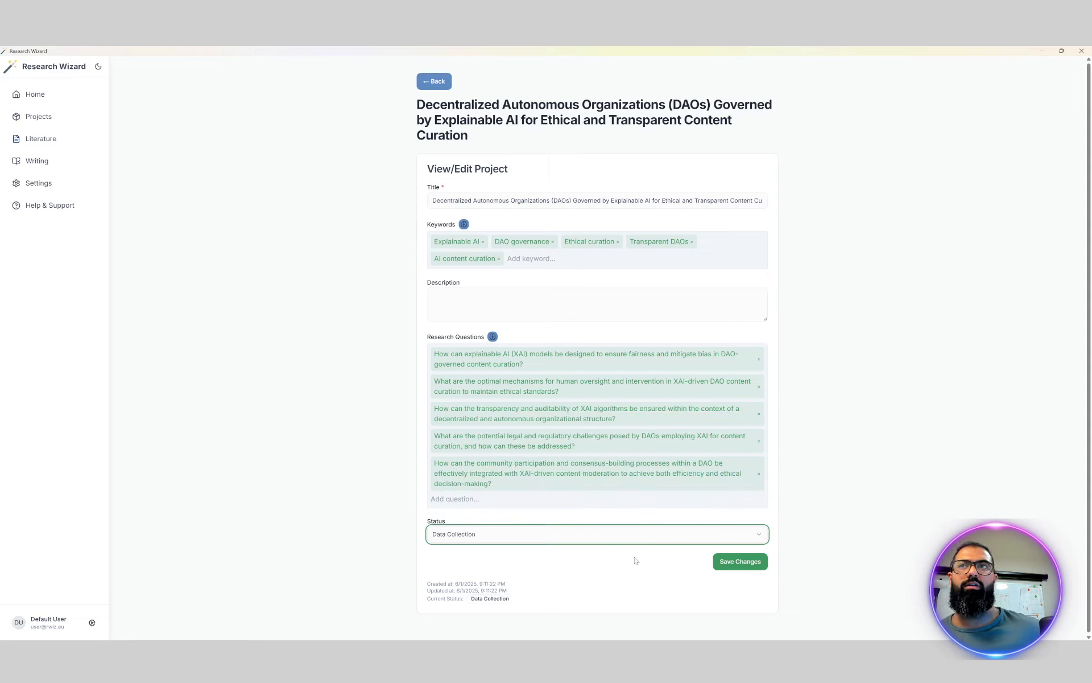
{"action": "left_click", "coordinate": [719, 564]}
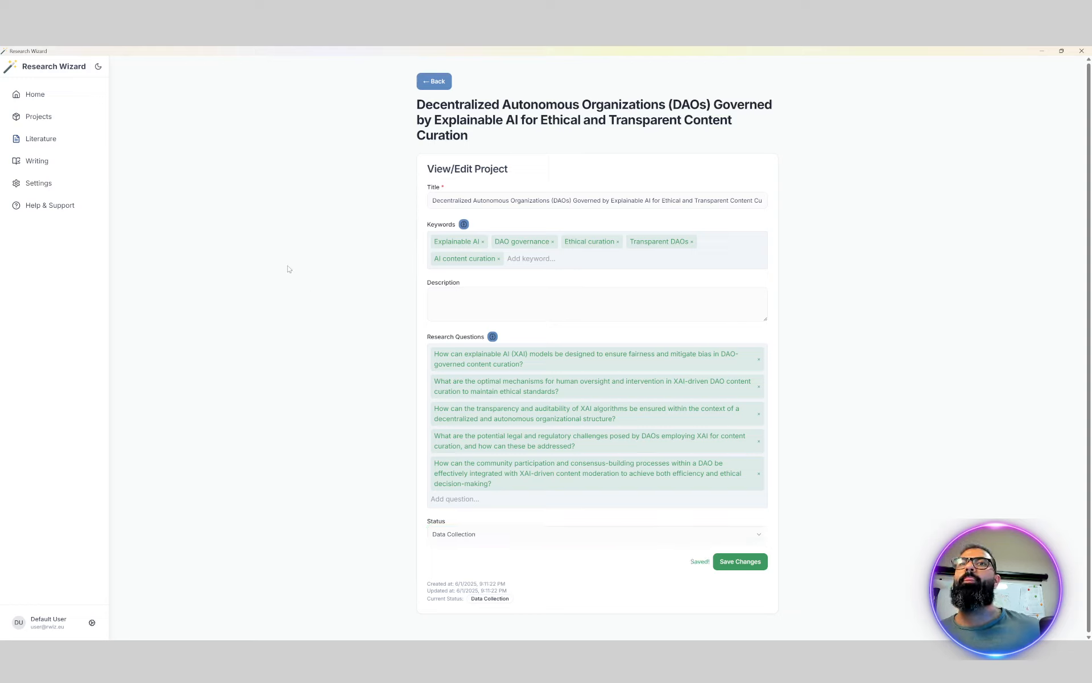
Run a literature search for the DAO project using the exa search retriever
{"action": "left_click", "coordinate": [61, 141]}
{"action": "left_click", "coordinate": [50, 161]}
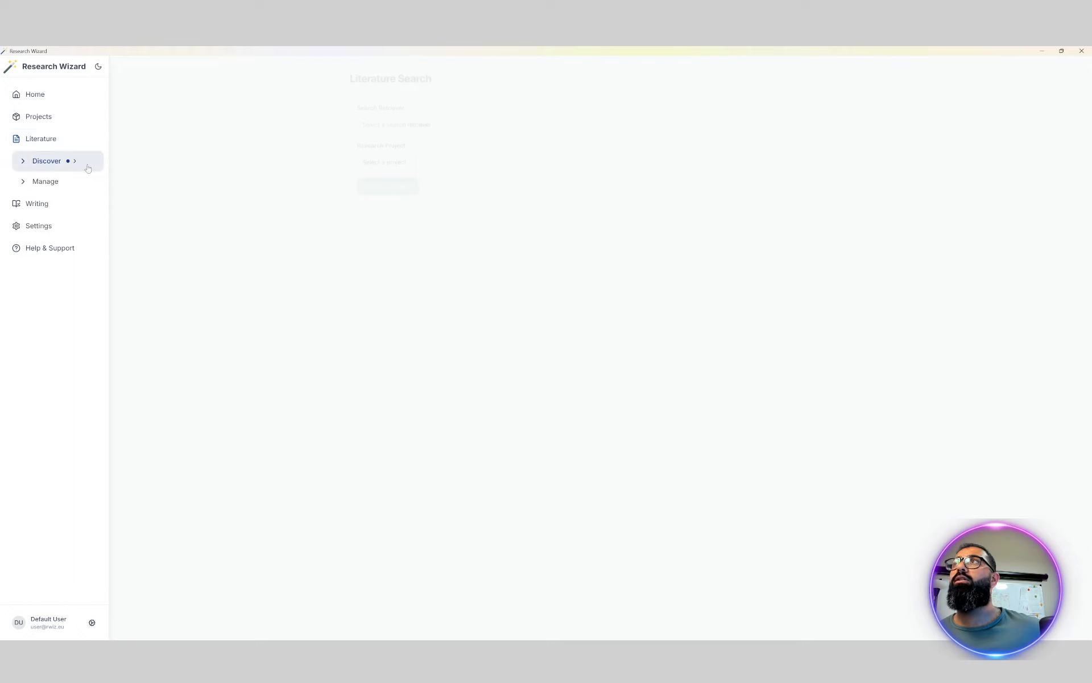
{"action": "left_click", "coordinate": [414, 122]}
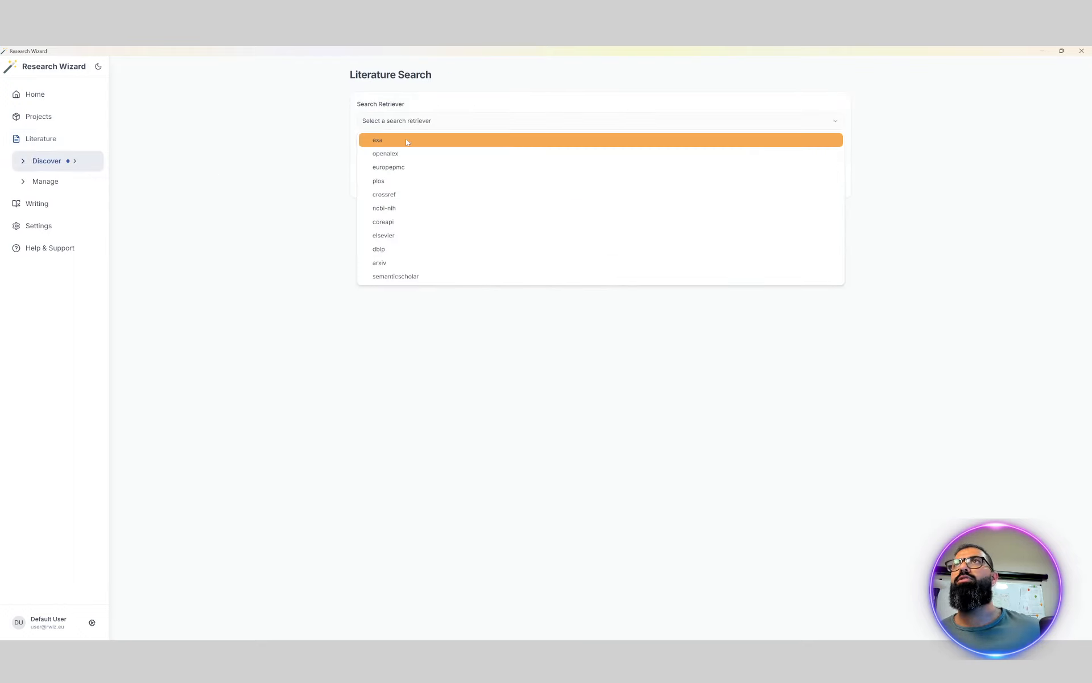
{"action": "left_click", "coordinate": [408, 141]}
{"action": "left_click", "coordinate": [386, 159]}
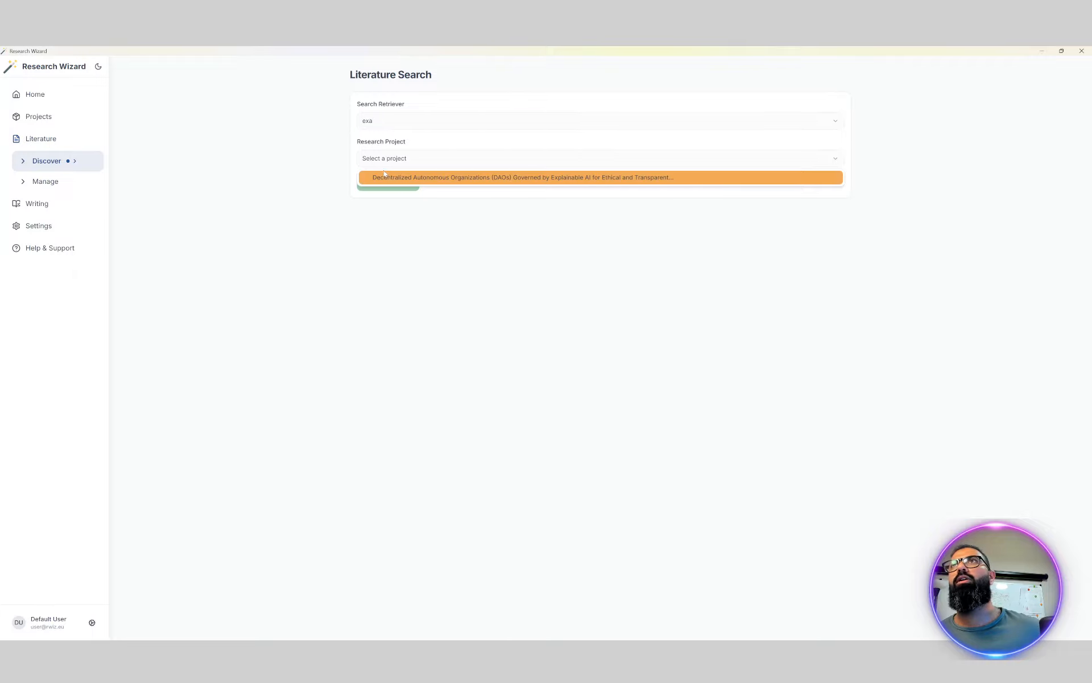
{"action": "left_click", "coordinate": [385, 180]}
{"action": "left_click", "coordinate": [384, 184]}
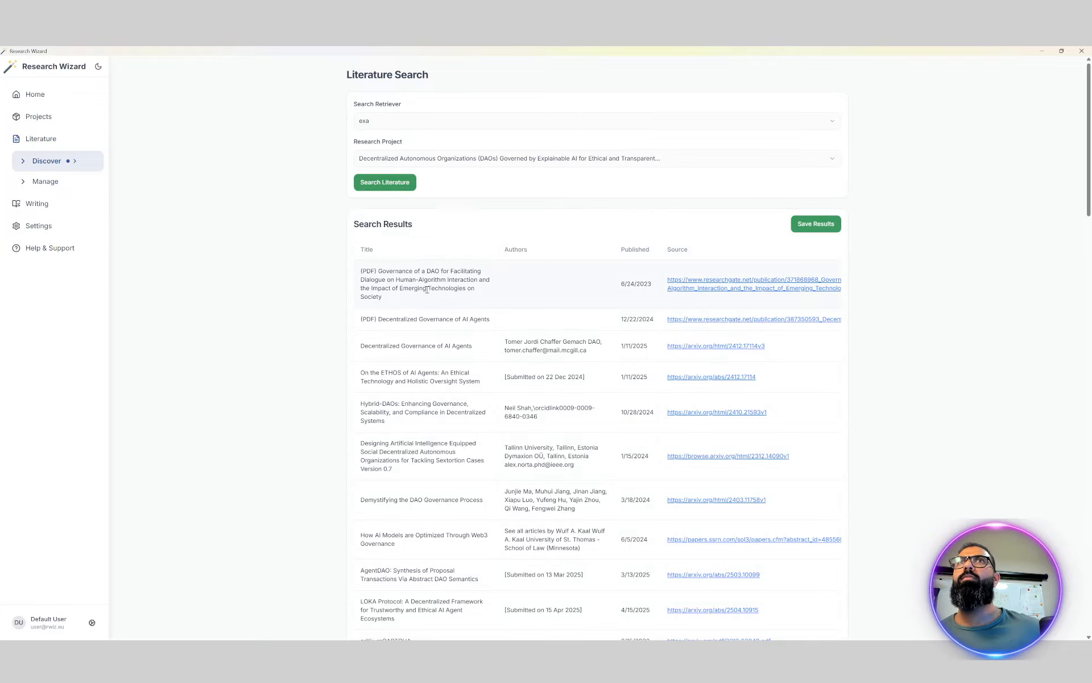
Look through the literature search results and open the web source of the first paper in the managed literature
{"action": "scroll", "coordinate": [562, 261], "scroll_direction": "down", "scroll_amount": 8}
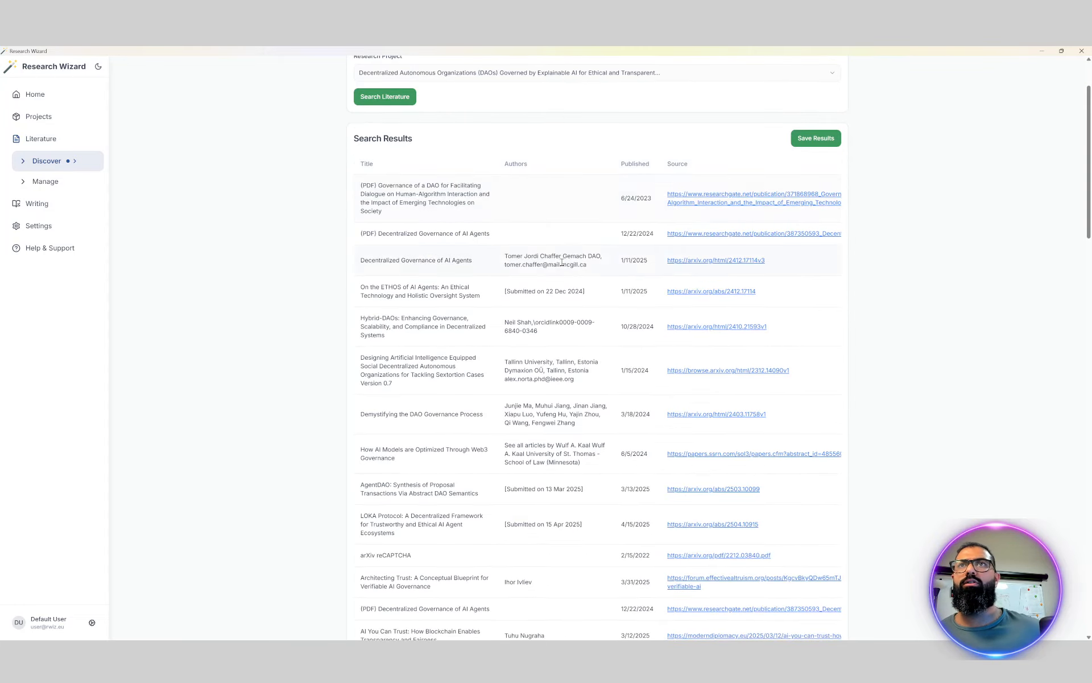
{"action": "scroll", "coordinate": [562, 267], "scroll_direction": "down", "scroll_amount": 8}
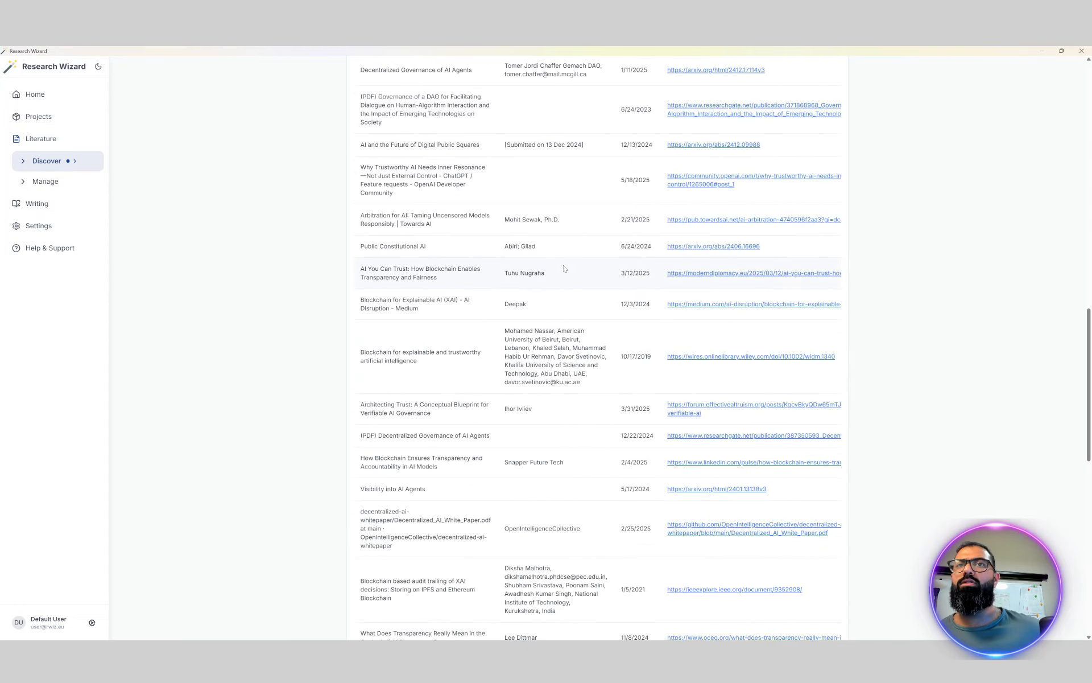
{"action": "scroll", "coordinate": [565, 266], "scroll_direction": "up", "scroll_amount": 9}
{"action": "scroll", "coordinate": [574, 259], "scroll_direction": "up", "scroll_amount": 8}
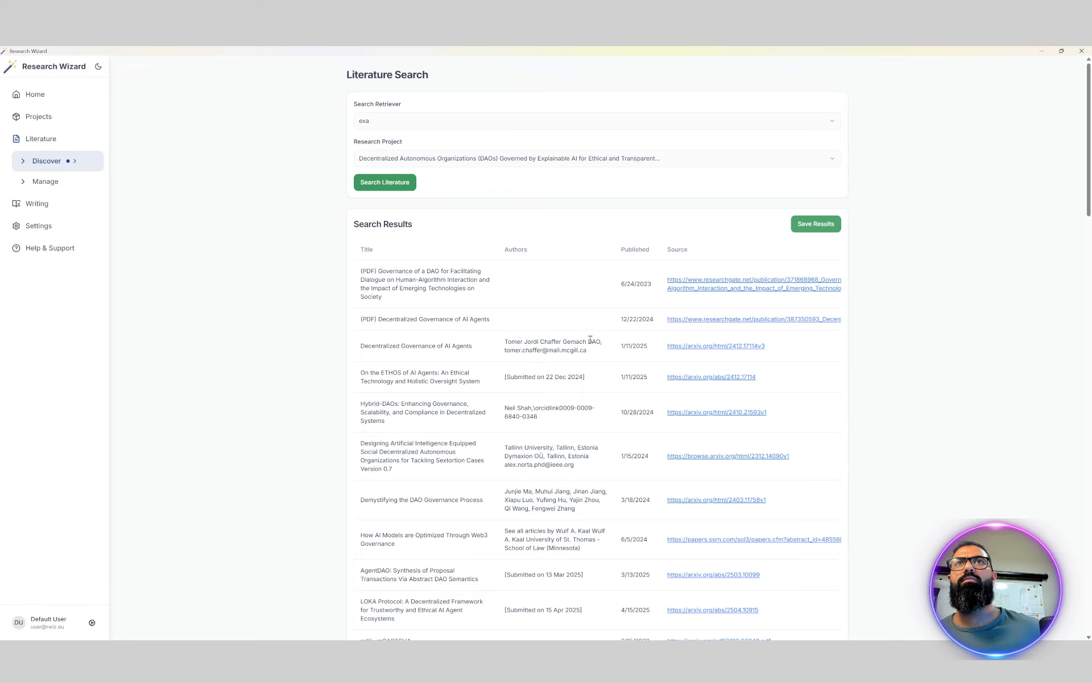
{"action": "left_click", "coordinate": [57, 181]}
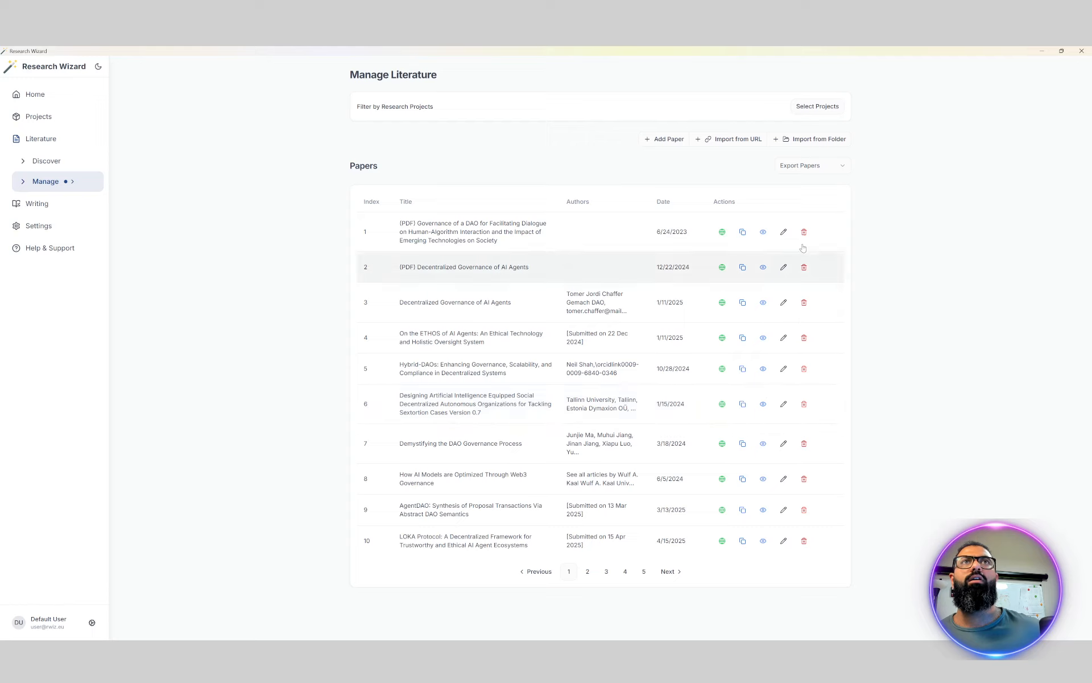
{"action": "left_click", "coordinate": [718, 234]}
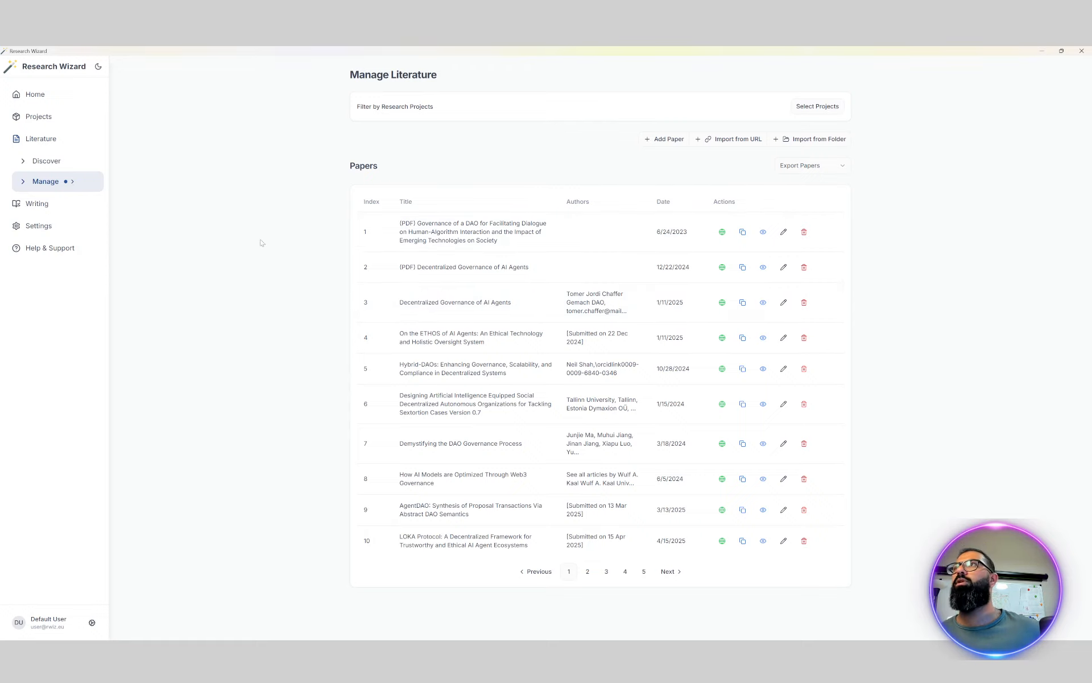
Start a new AI-assisted writing draft on the DAO project topic and set its language to English
{"action": "left_click", "coordinate": [38, 203]}
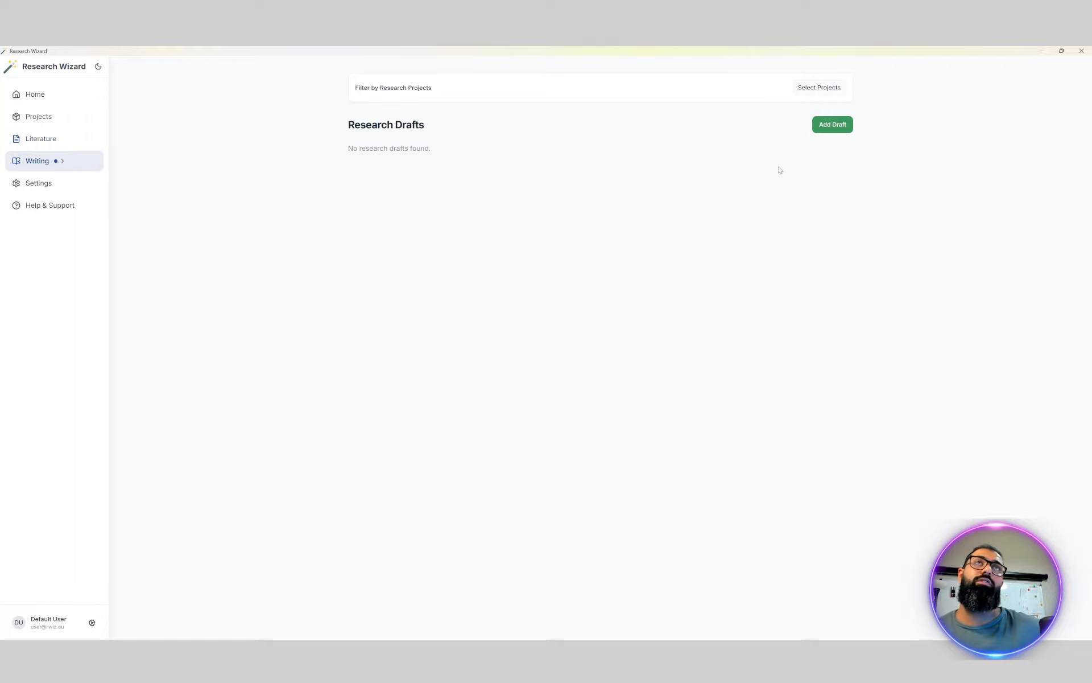
{"action": "left_click", "coordinate": [812, 96]}
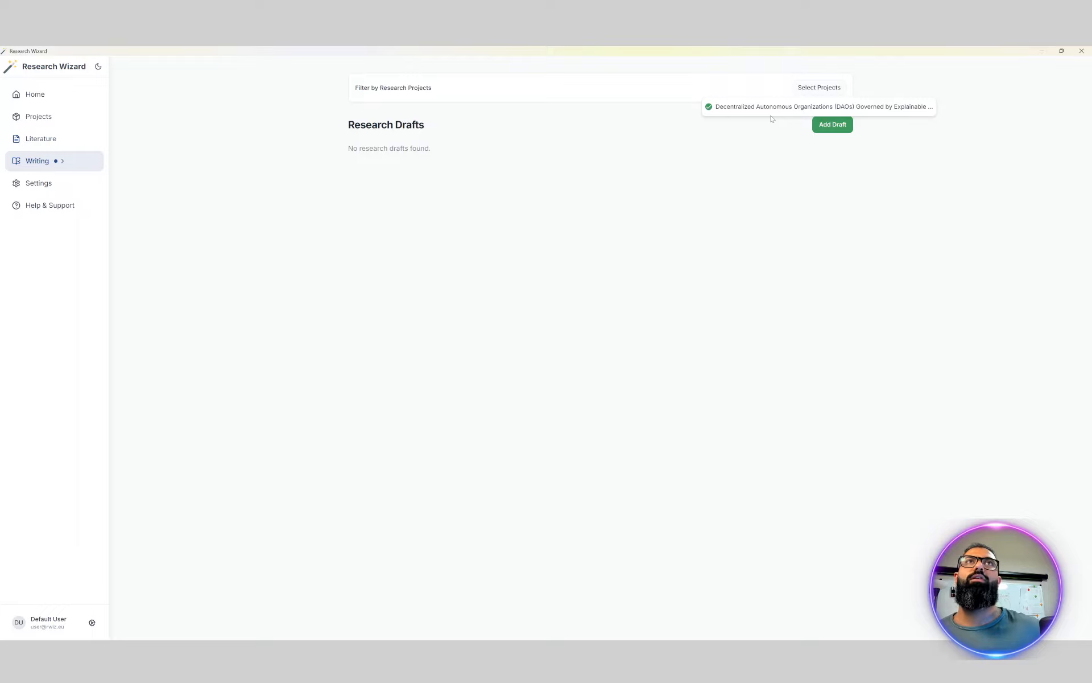
{"action": "left_click", "coordinate": [832, 127]}
{"action": "left_click", "coordinate": [832, 127]}
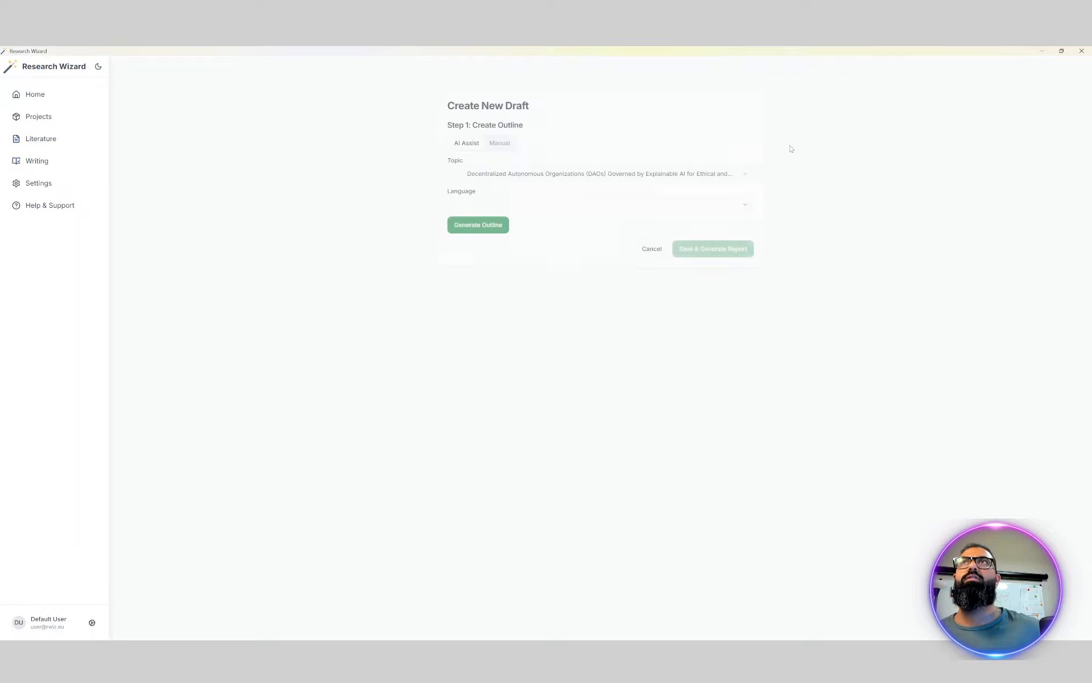
{"action": "left_click", "coordinate": [481, 202]}
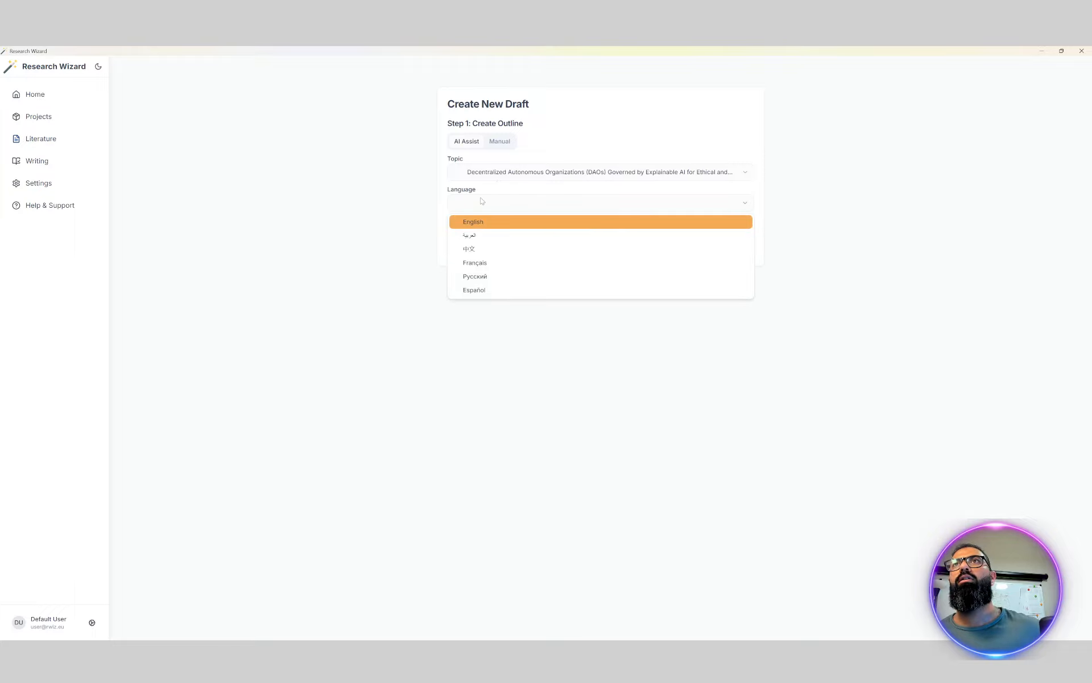
{"action": "left_click", "coordinate": [479, 223]}
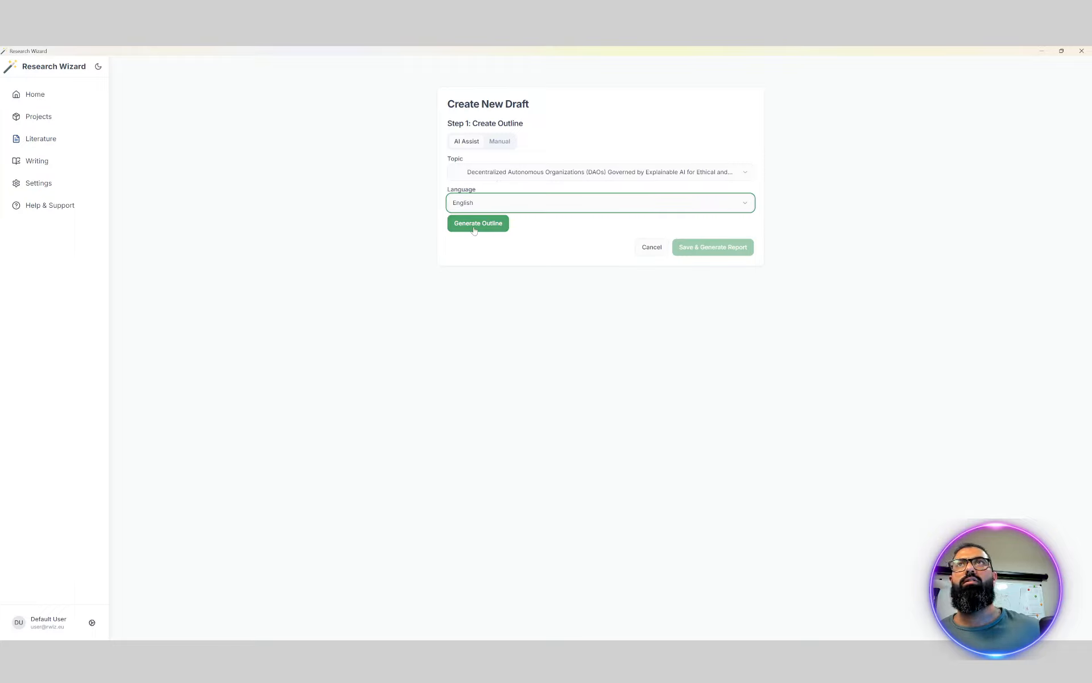
{"action": "left_click", "coordinate": [476, 208]}
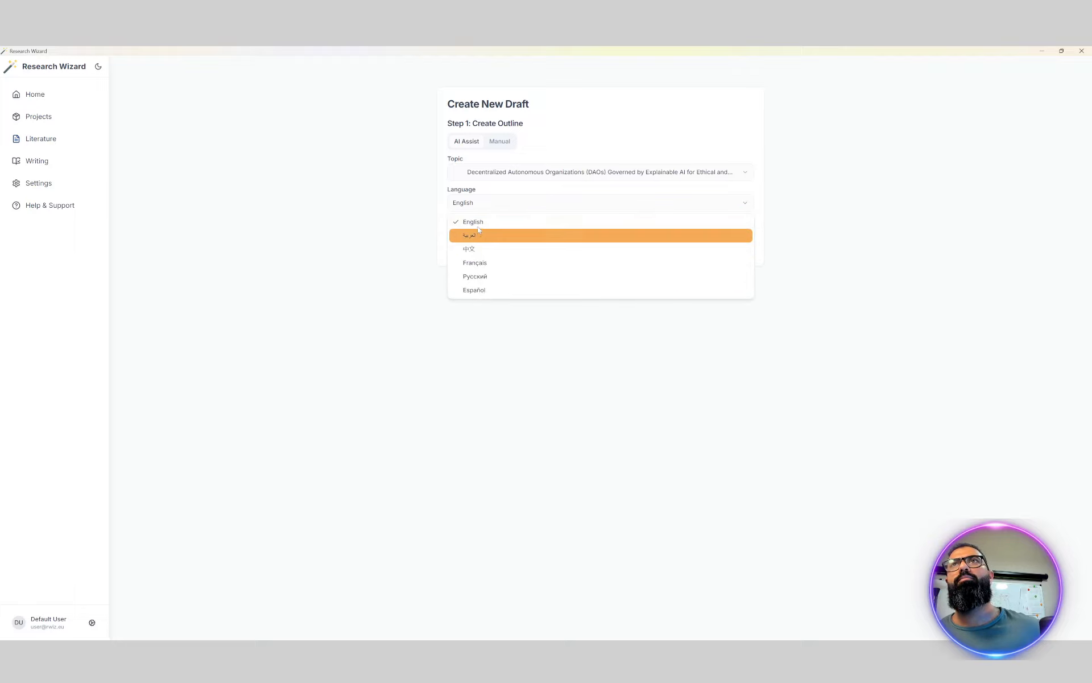
{"action": "key", "text": "Down"}
{"action": "key", "text": "Down"}
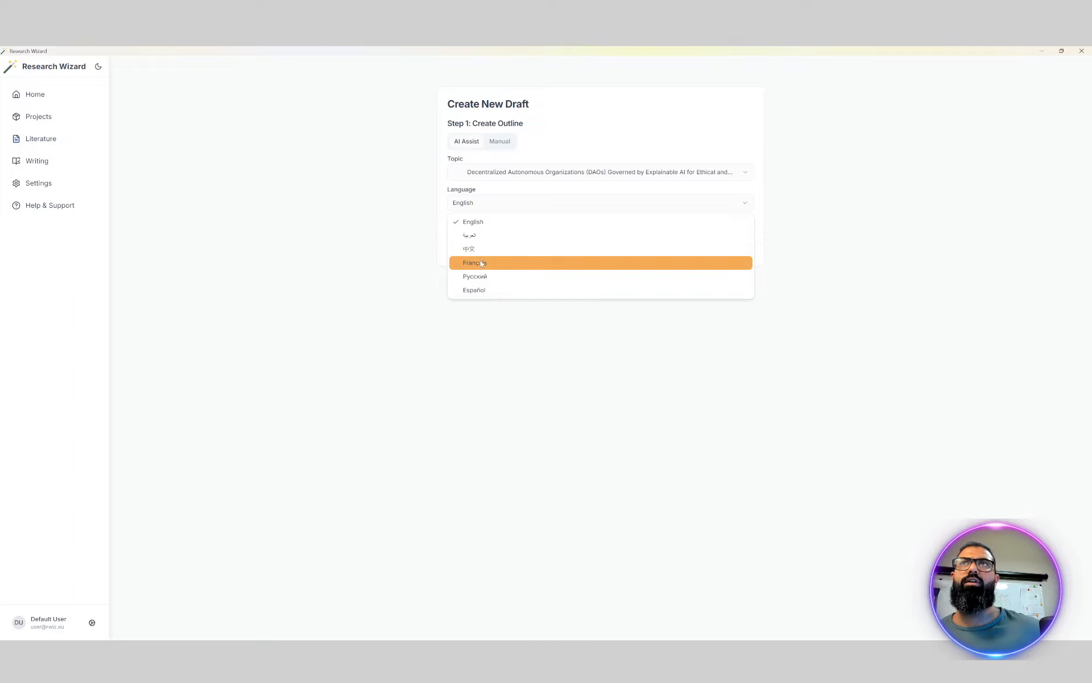
{"action": "key", "text": "Up"}
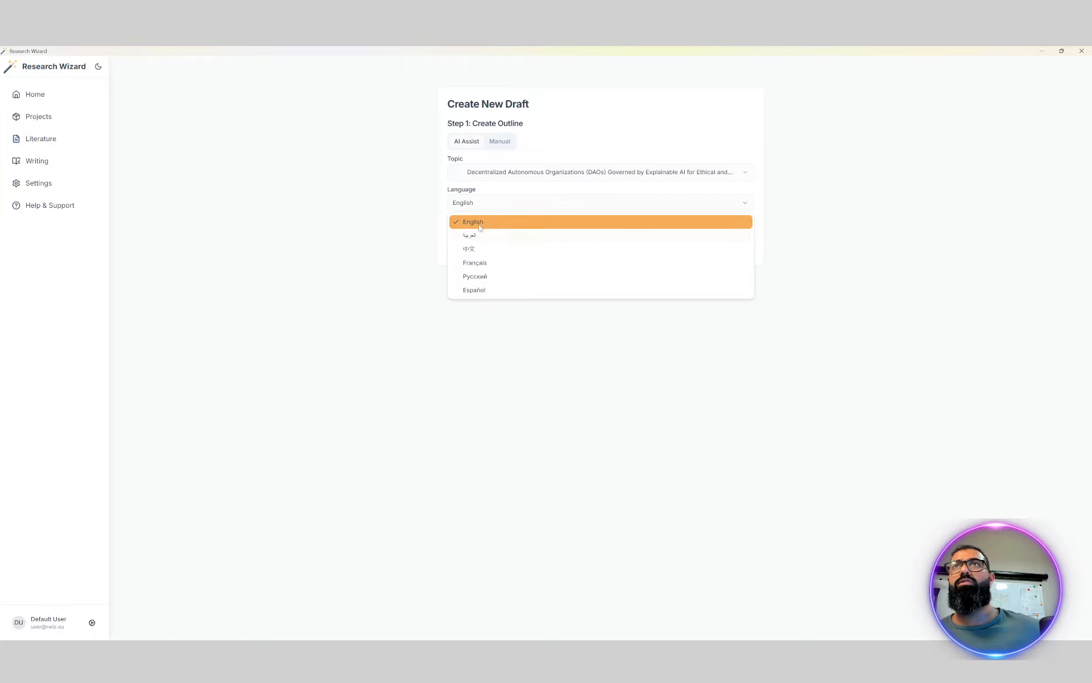
{"action": "left_click", "coordinate": [480, 222]}
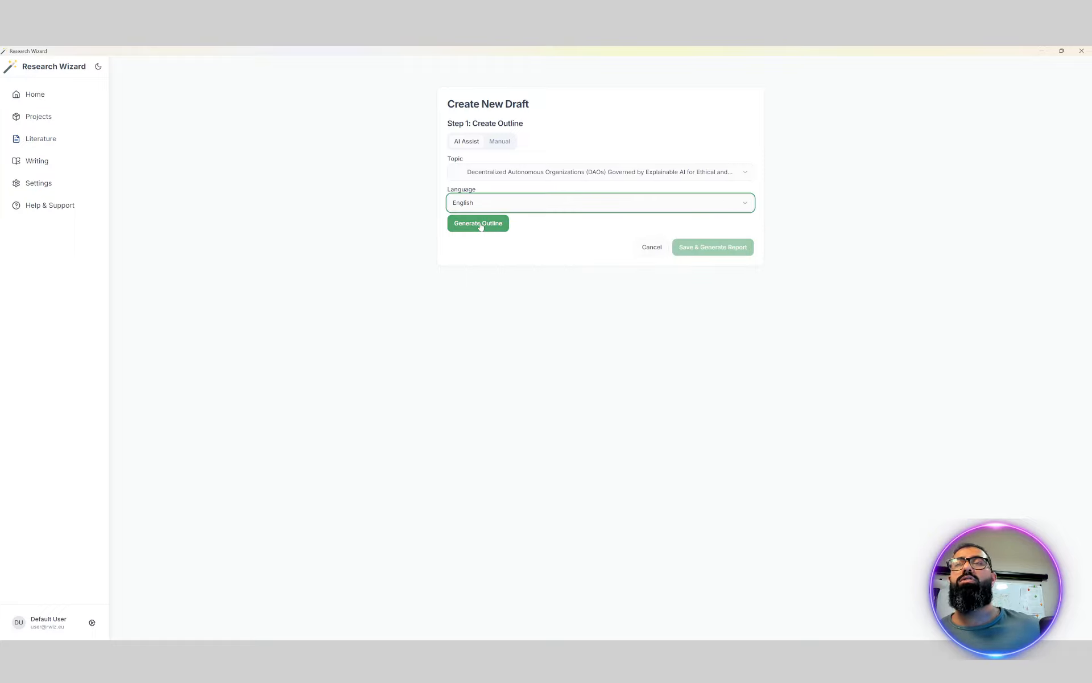
Generate the draft's outline with AI and switch the outline to manual editing
{"action": "left_click", "coordinate": [481, 224]}
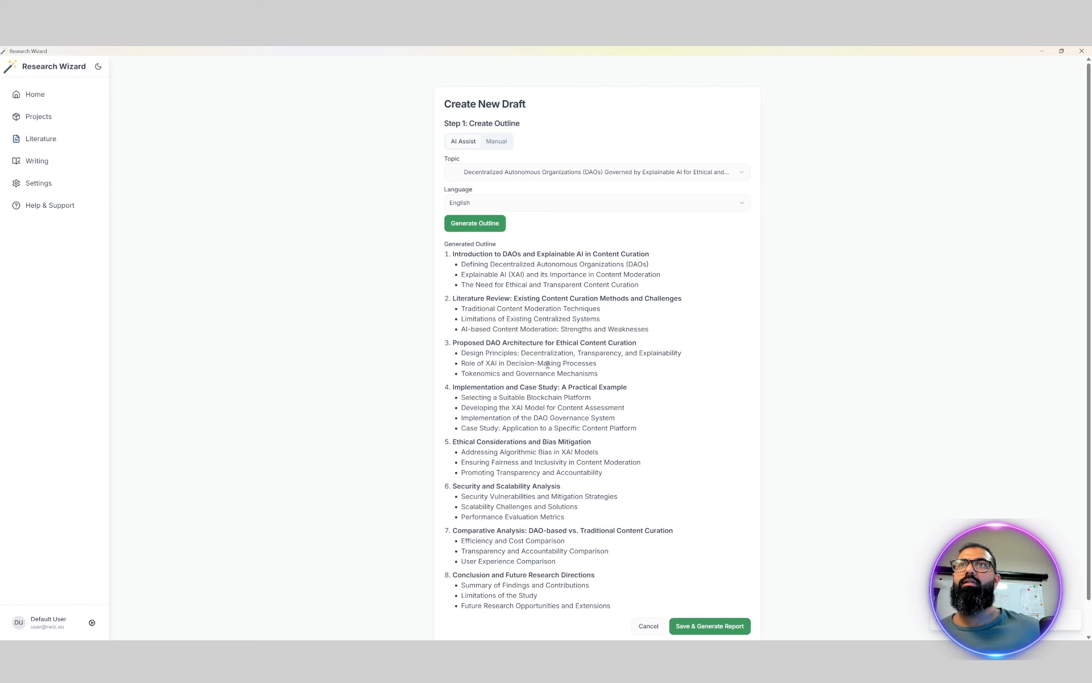
{"action": "scroll", "coordinate": [548, 364], "scroll_direction": "down", "scroll_amount": 1}
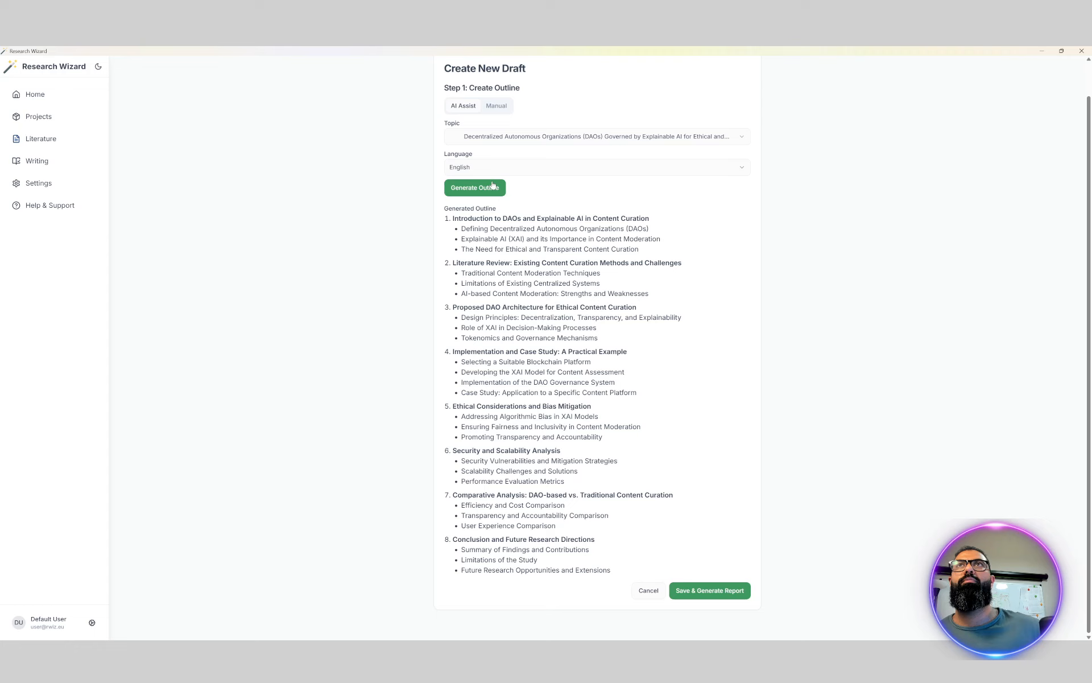
{"action": "left_click", "coordinate": [496, 107]}
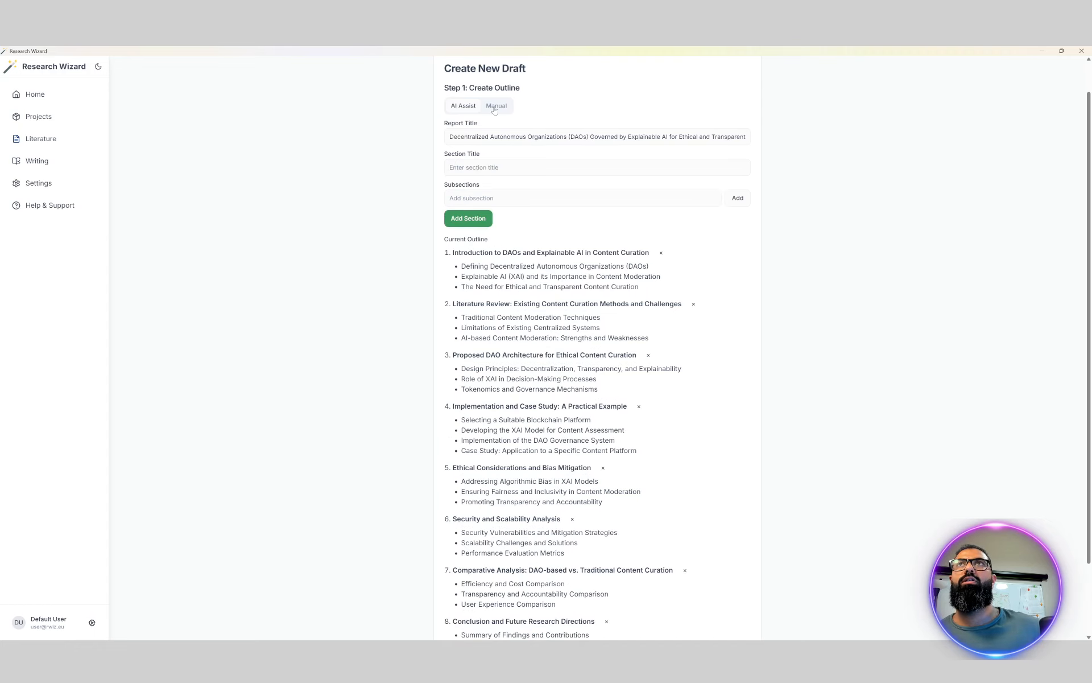
Delete all six outline sections between the introduction and the Conclusion and Future Research Directions section
{"action": "scroll", "coordinate": [554, 511], "scroll_direction": "down", "scroll_amount": 2}
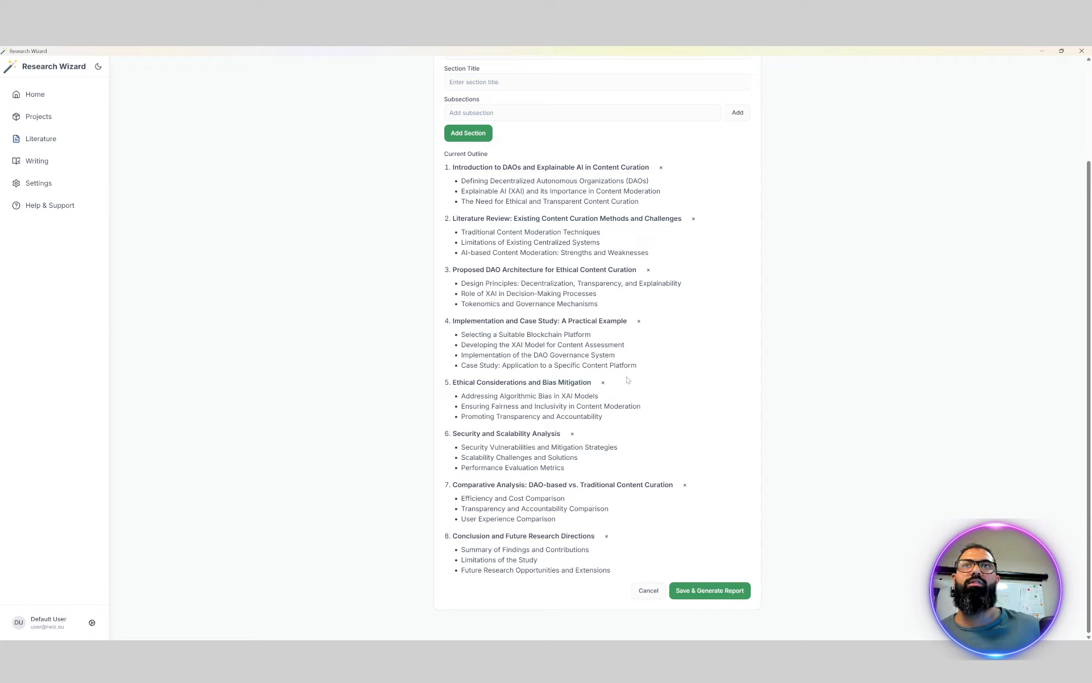
{"action": "scroll", "coordinate": [545, 239], "scroll_direction": "up", "scroll_amount": 2}
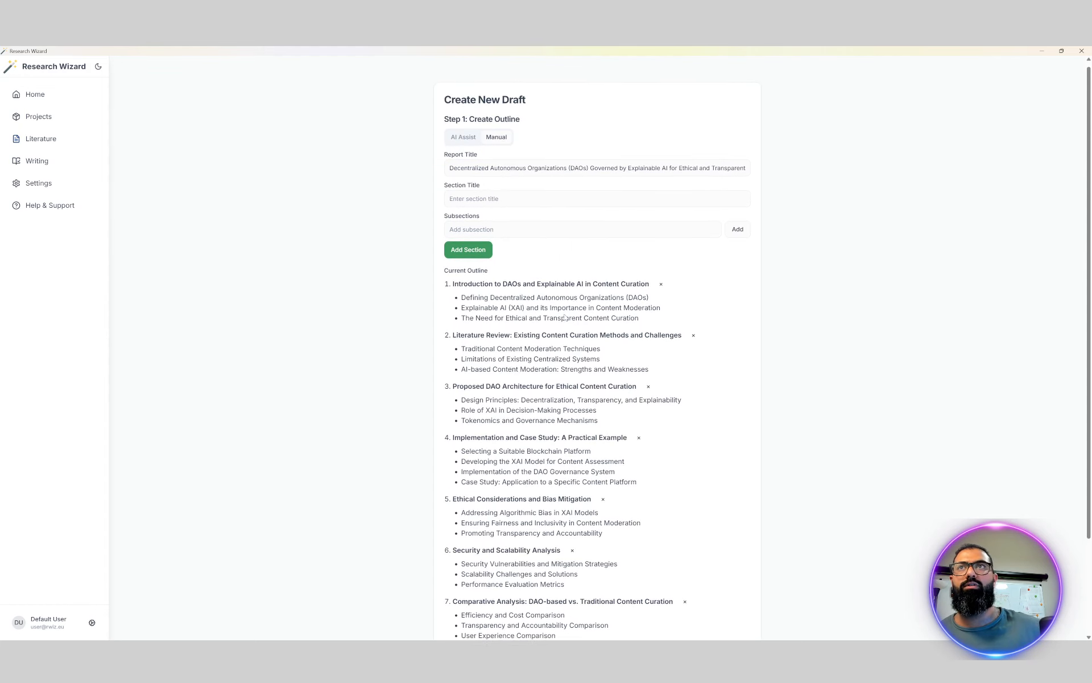
{"action": "scroll", "coordinate": [535, 297], "scroll_direction": "down", "scroll_amount": 2}
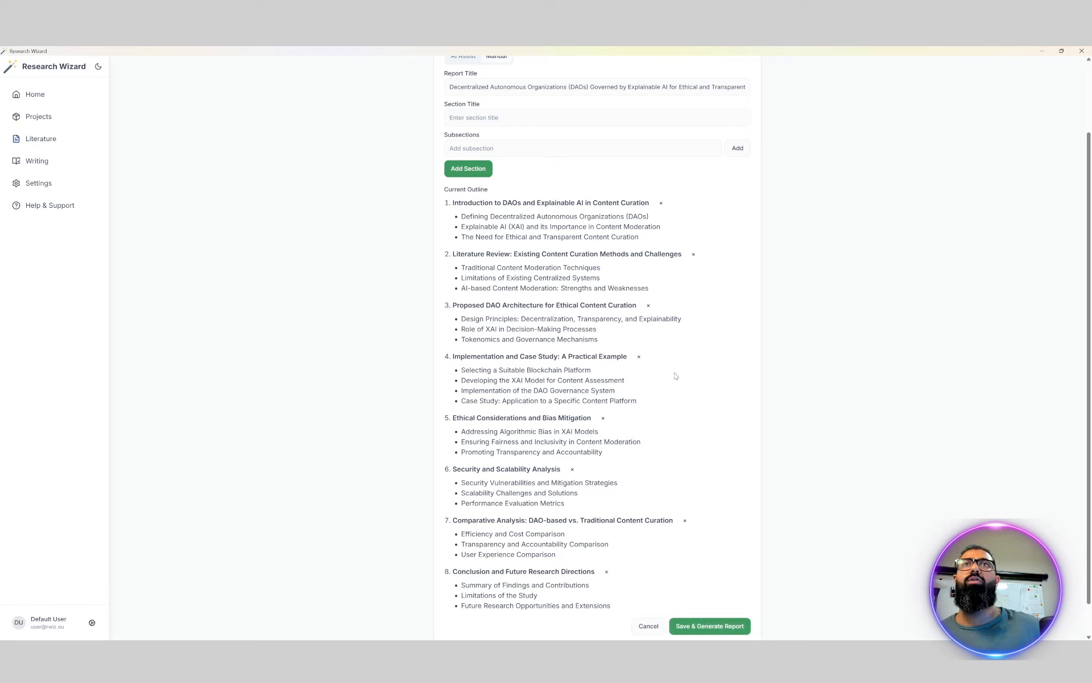
{"action": "left_click", "coordinate": [693, 253]}
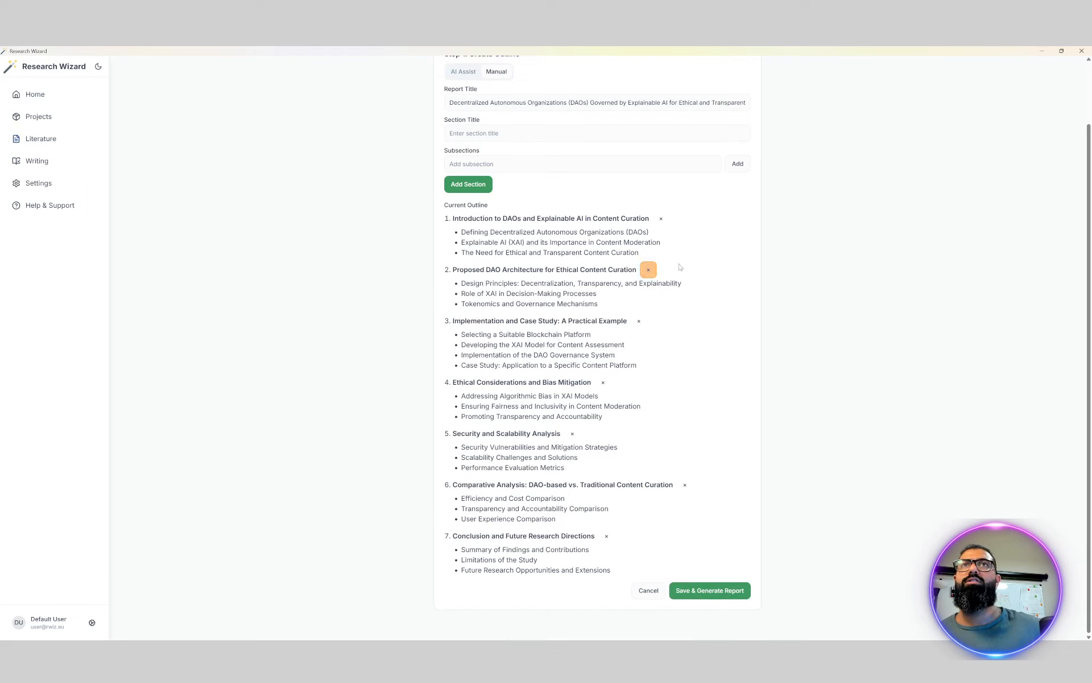
{"action": "left_click", "coordinate": [649, 269]}
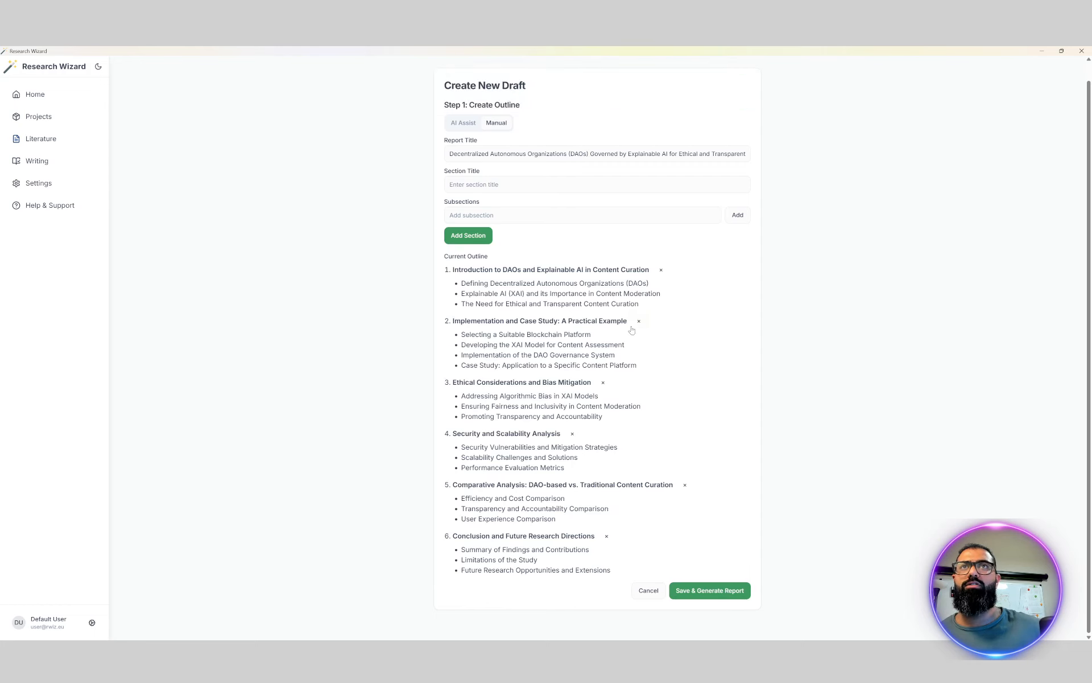
{"action": "left_click", "coordinate": [639, 321]}
{"action": "left_click", "coordinate": [607, 340]}
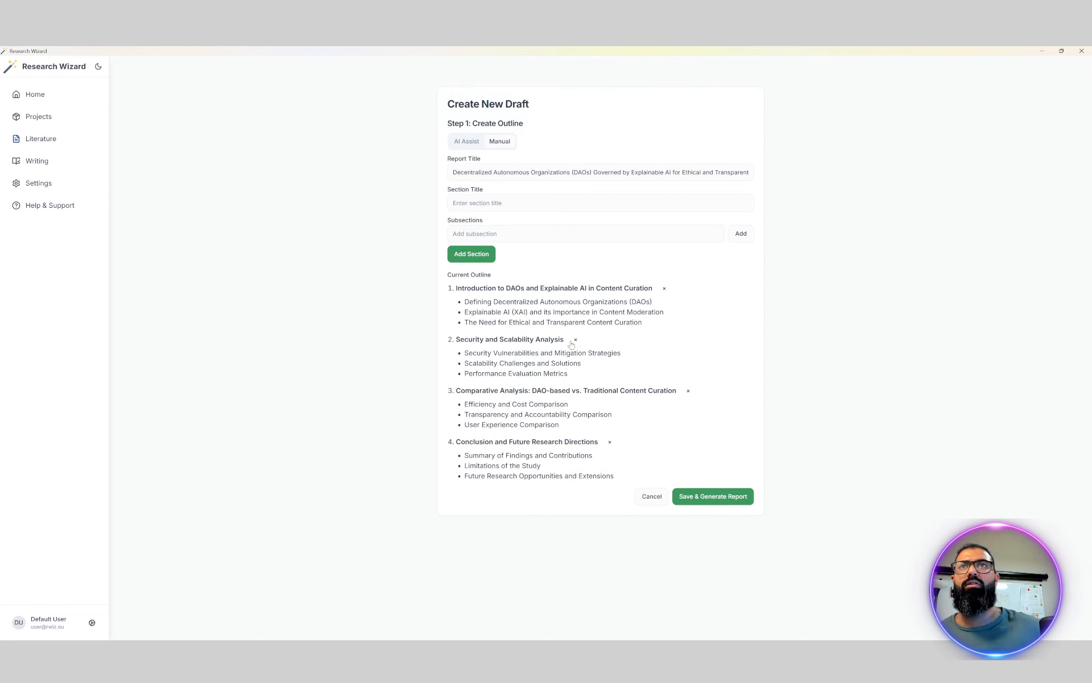
{"action": "left_click", "coordinate": [575, 340]}
{"action": "left_click", "coordinate": [688, 339]}
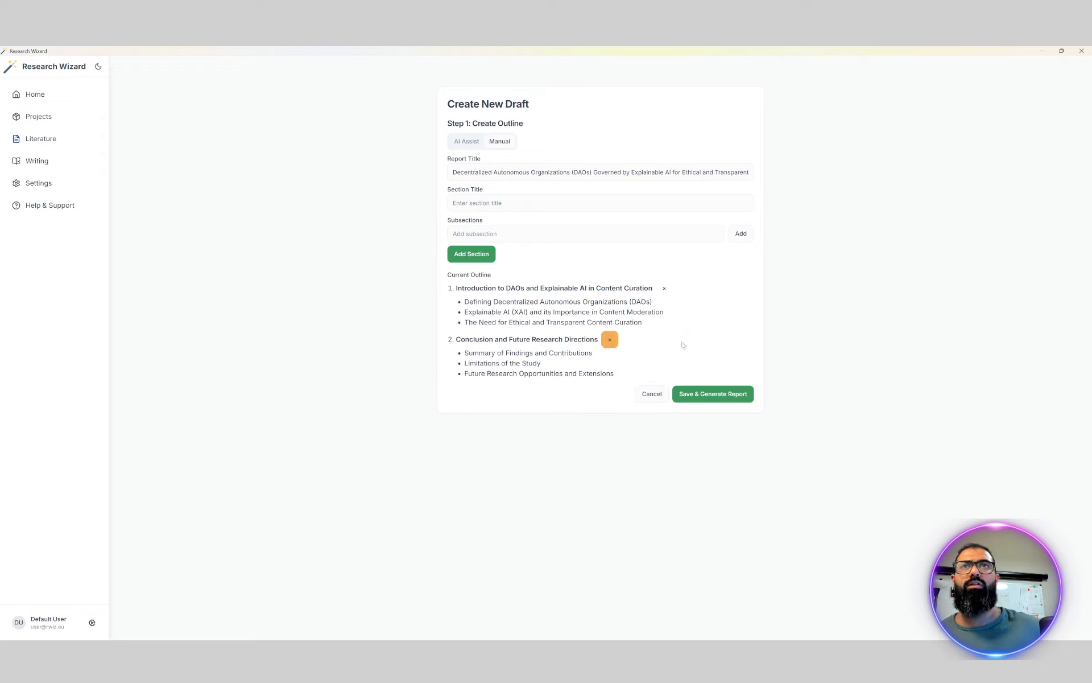
Delete the Conclusion and Future Research Directions section, and generate and save the report from the remaining introduction section
{"action": "left_click", "coordinate": [609, 339]}
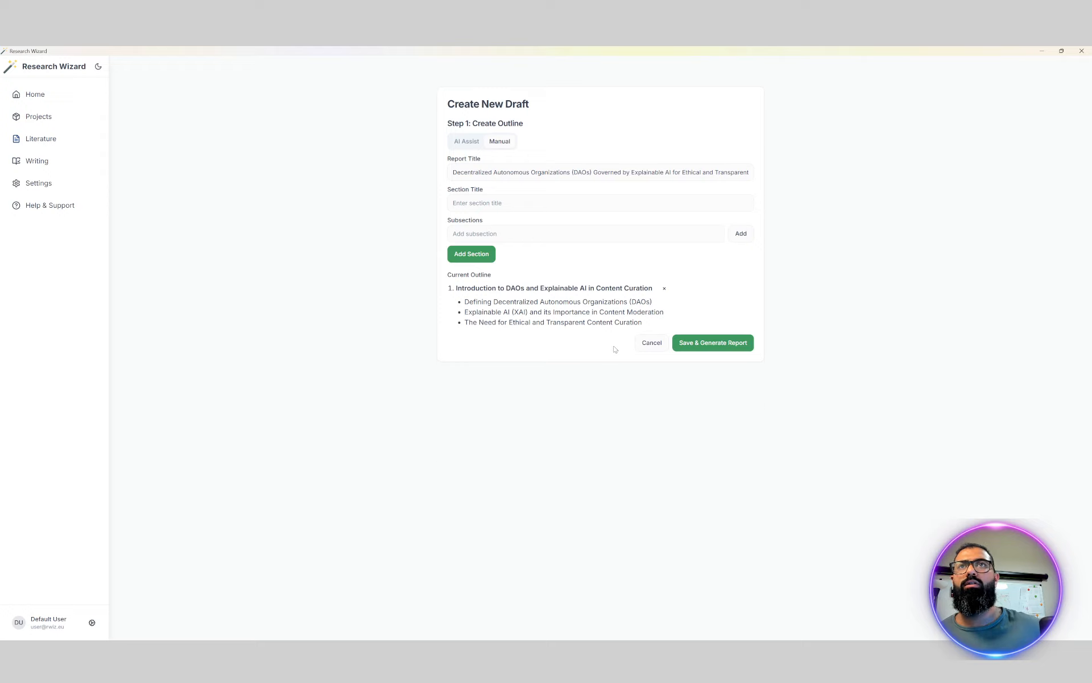
{"action": "left_click", "coordinate": [696, 344]}
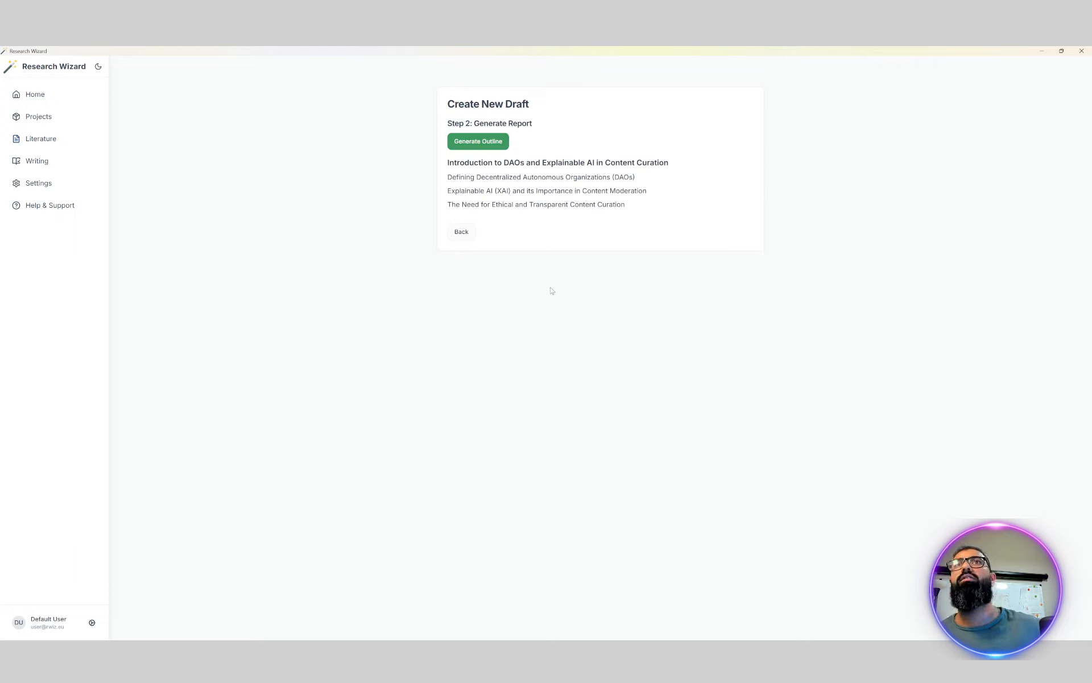
{"action": "left_click", "coordinate": [481, 147]}
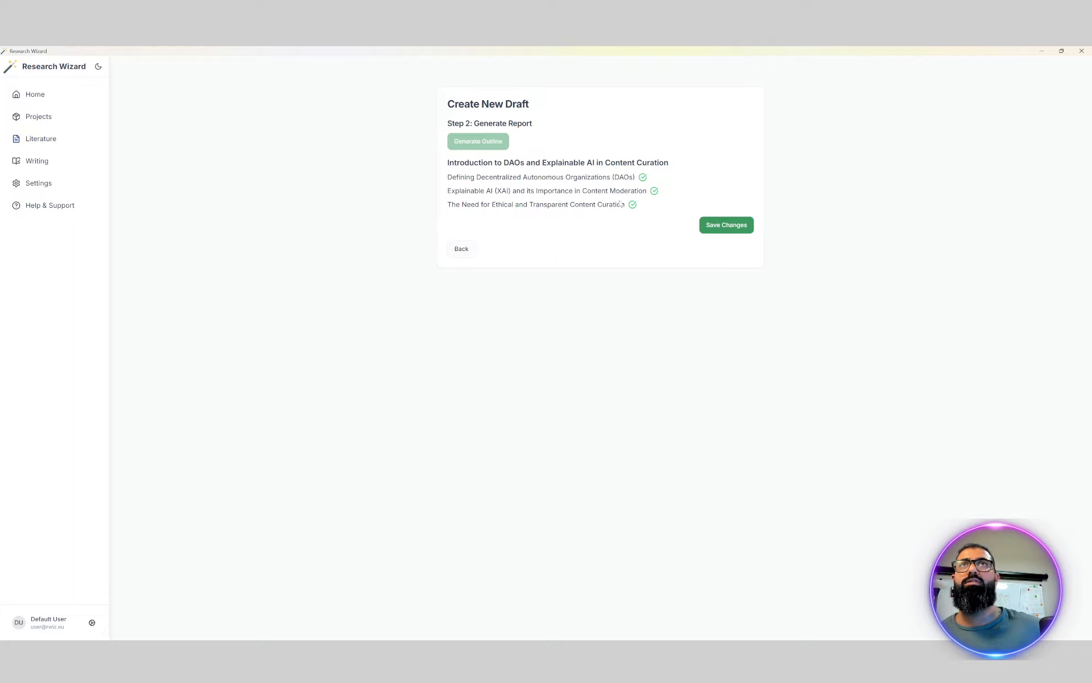
{"action": "left_click", "coordinate": [725, 226]}
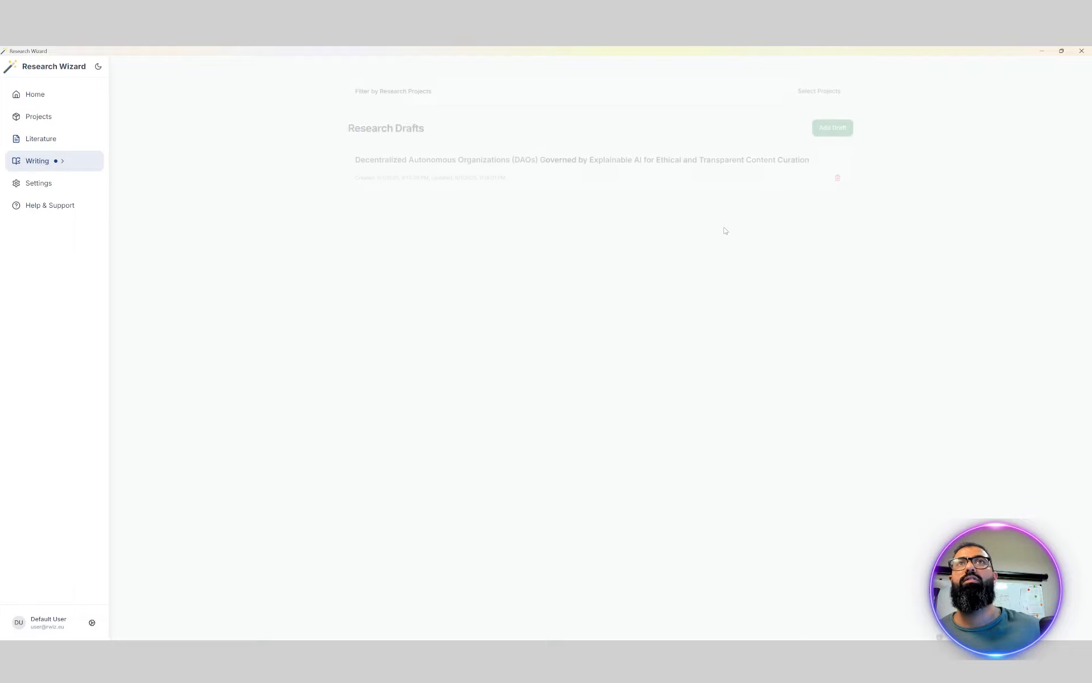
Open the full report of the saved DAO draft and examine its introduction subsections, citations and reference list
{"action": "left_click", "coordinate": [558, 180]}
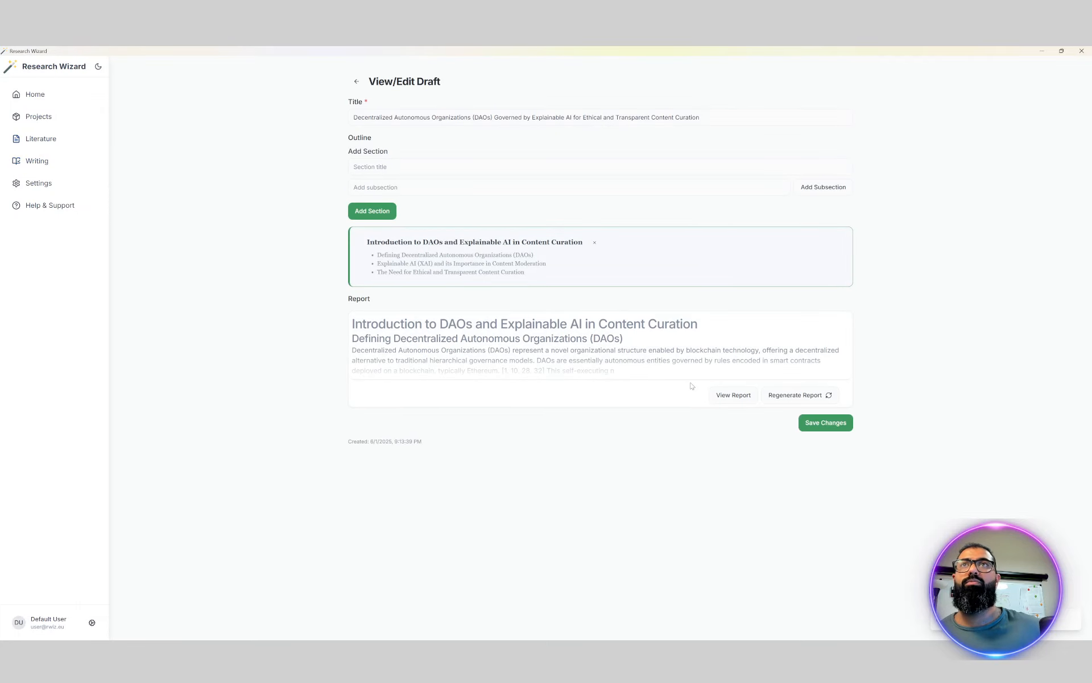
{"action": "left_click", "coordinate": [716, 394]}
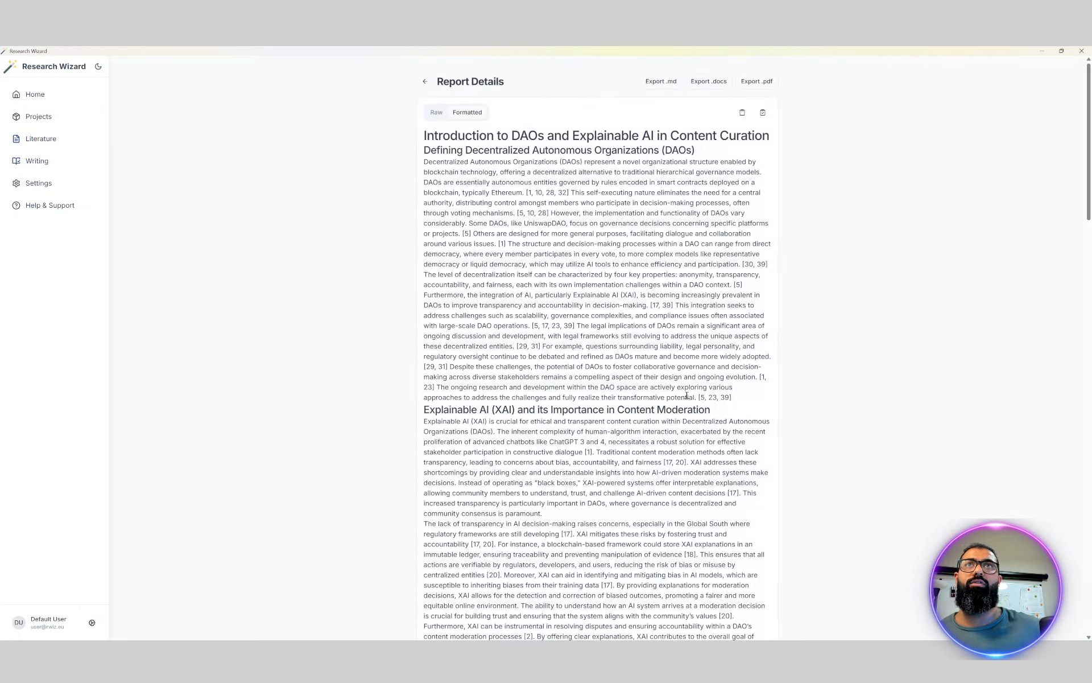
{"action": "scroll", "coordinate": [581, 365], "scroll_direction": "down", "scroll_amount": 10}
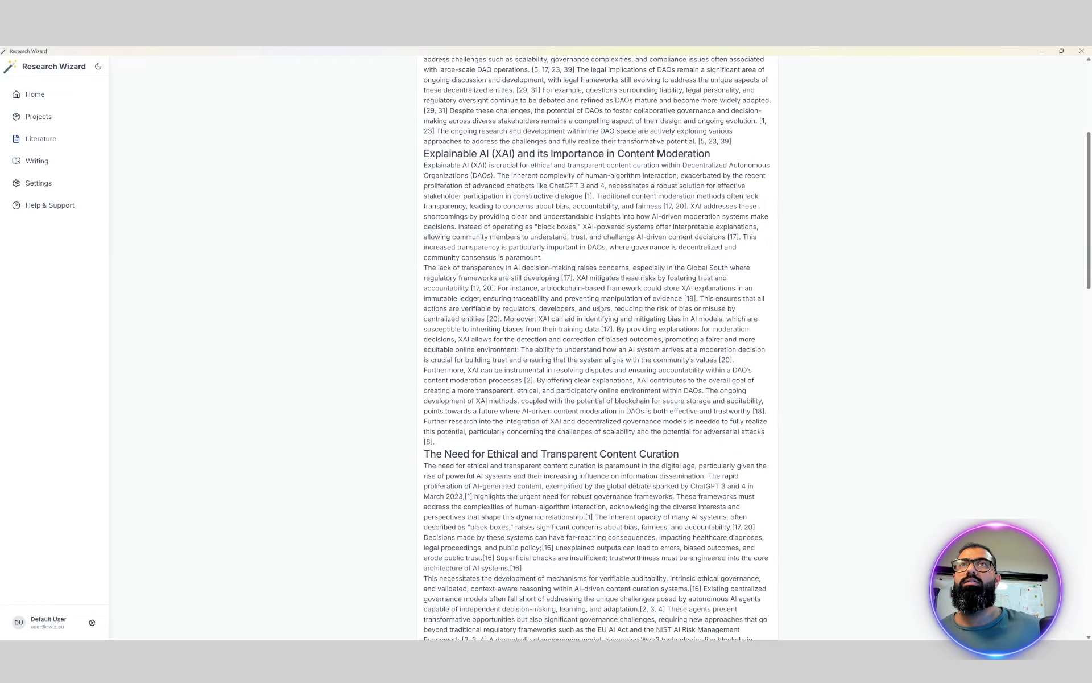
{"action": "scroll", "coordinate": [582, 365], "scroll_direction": "down", "scroll_amount": 3}
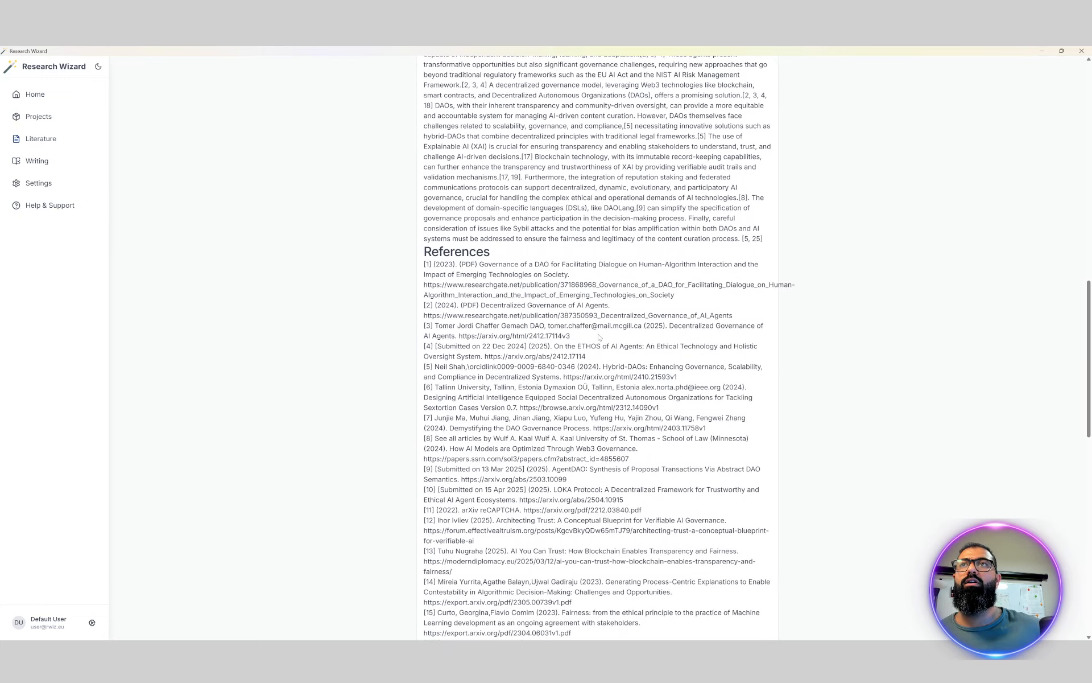
{"action": "scroll", "coordinate": [577, 223], "scroll_direction": "up", "scroll_amount": 5}
{"action": "scroll", "coordinate": [577, 223], "scroll_direction": "up", "scroll_amount": 6}
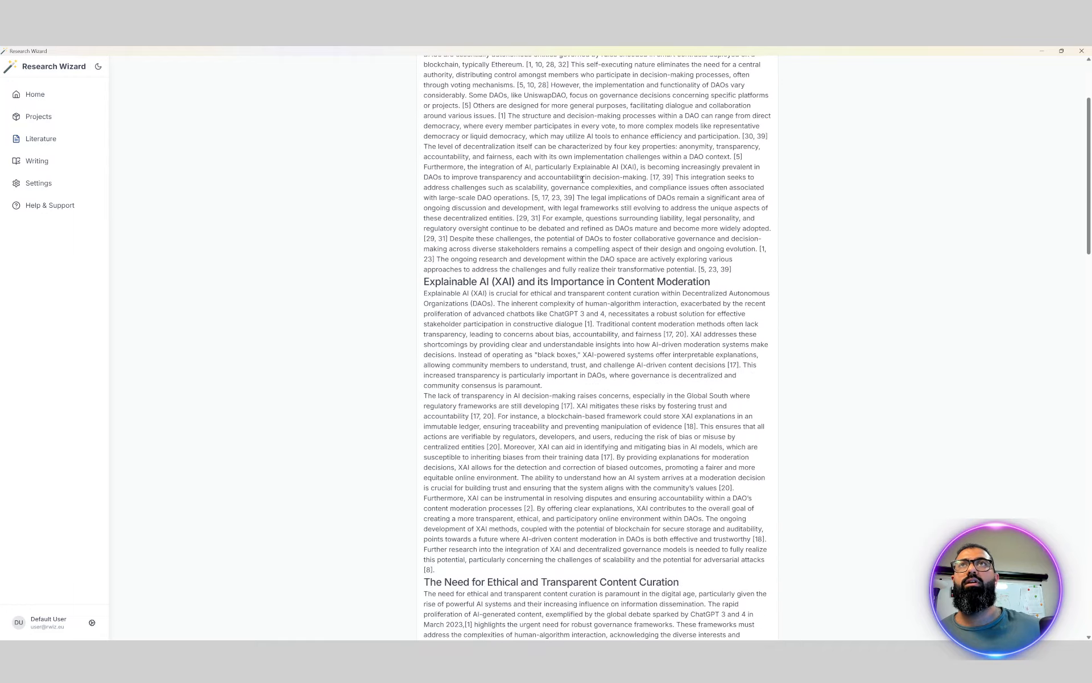
{"action": "scroll", "coordinate": [592, 336], "scroll_direction": "down", "scroll_amount": 3}
{"action": "scroll", "coordinate": [592, 335], "scroll_direction": "down", "scroll_amount": 10}
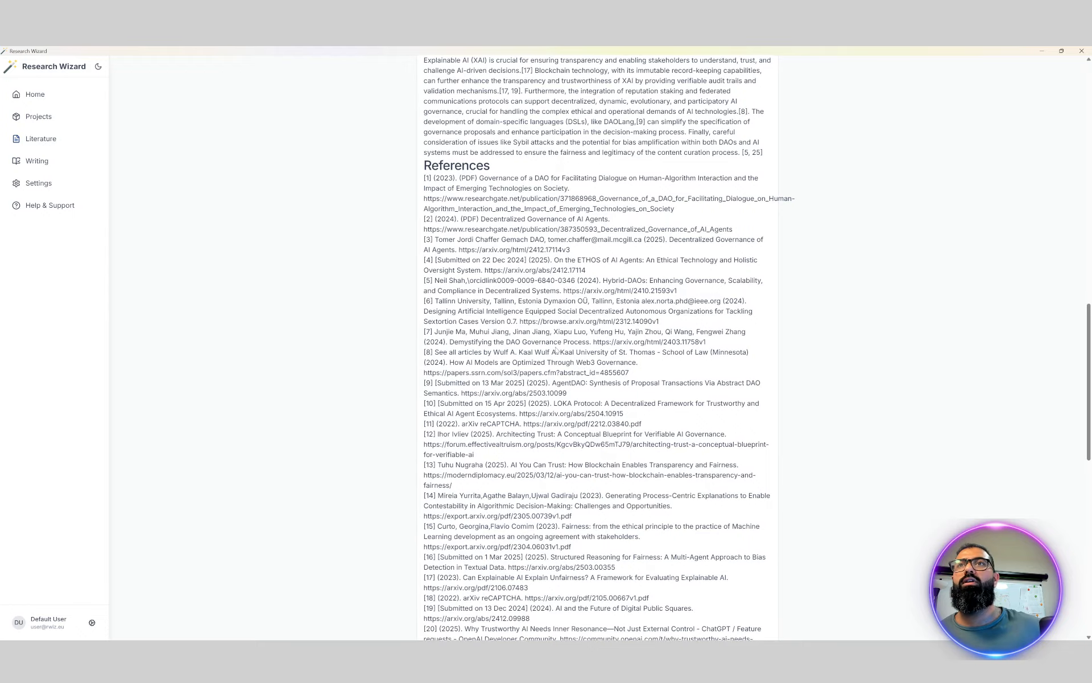
{"action": "scroll", "coordinate": [539, 261], "scroll_direction": "down", "scroll_amount": 5}
{"action": "scroll", "coordinate": [614, 268], "scroll_direction": "up", "scroll_amount": 9}
{"action": "scroll", "coordinate": [614, 267], "scroll_direction": "up", "scroll_amount": 11}
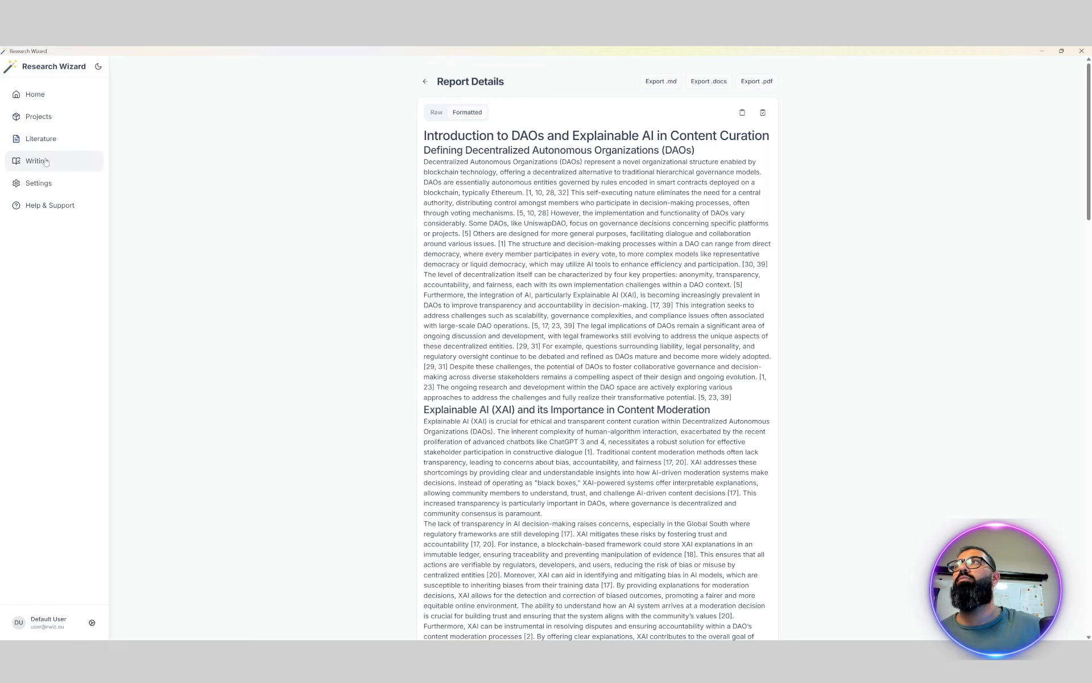
Examine the AI agent settings and the default report parameters in the application's settings
{"action": "left_click", "coordinate": [42, 182]}
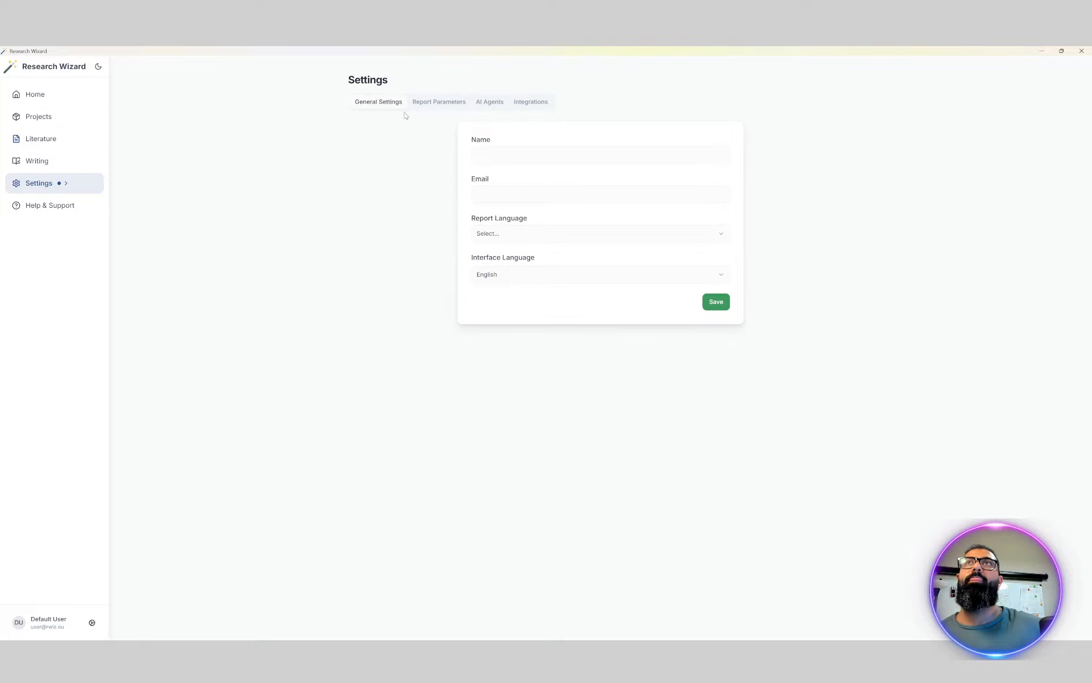
{"action": "left_click", "coordinate": [478, 107]}
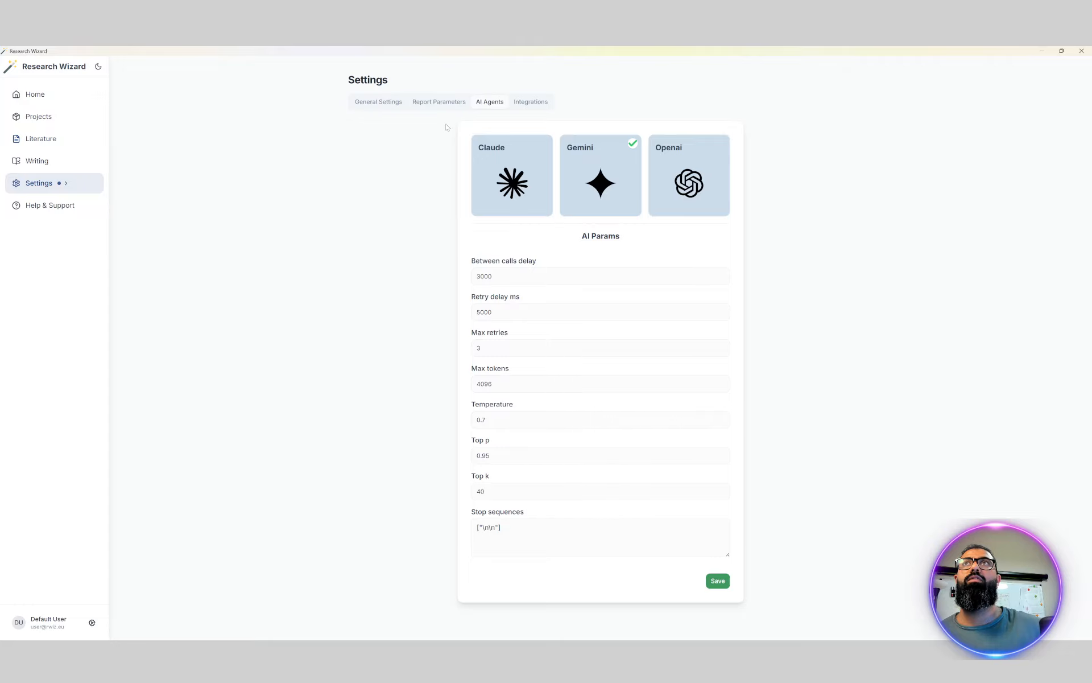
{"action": "left_click", "coordinate": [439, 103]}
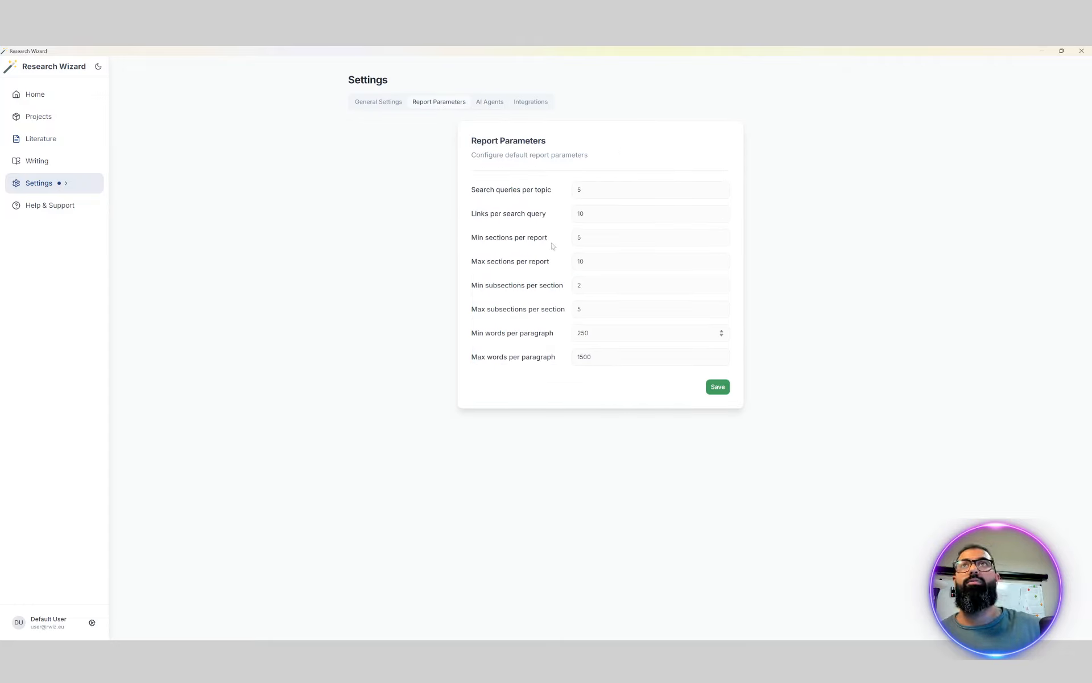